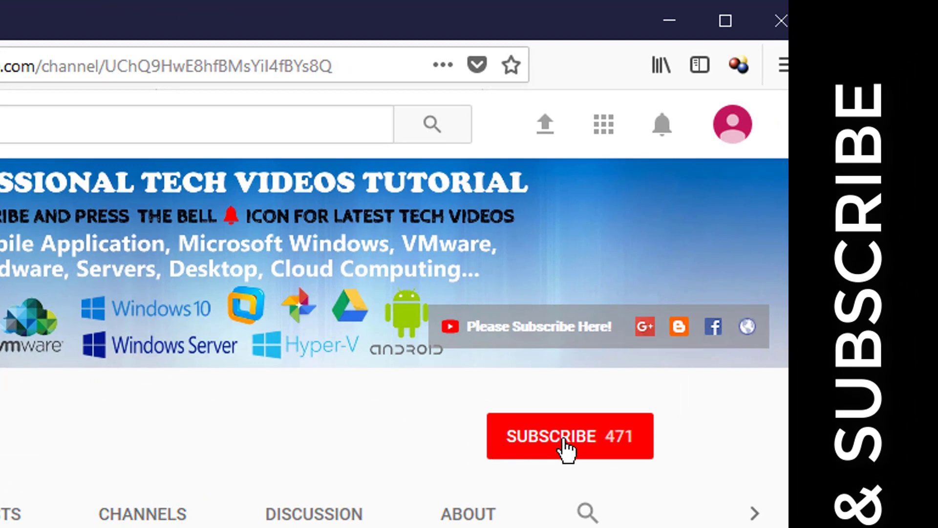
click(557, 440)
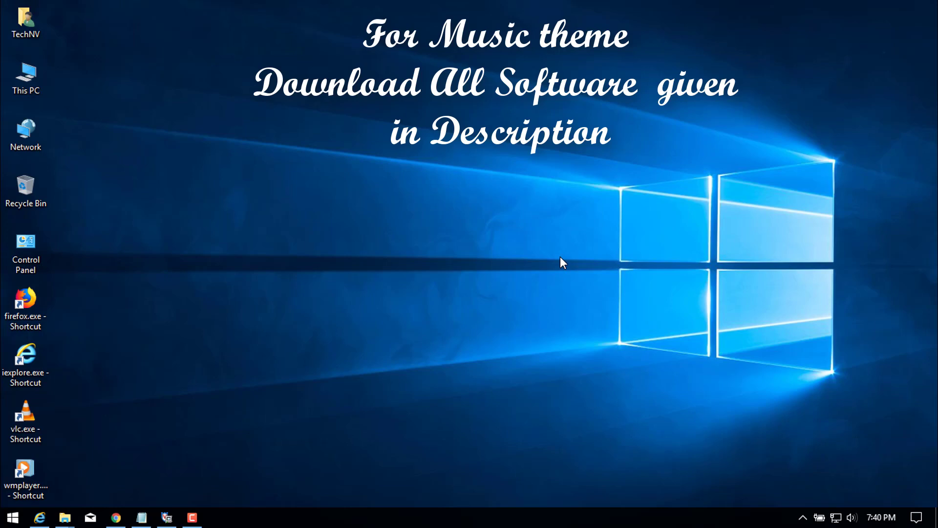
Step: Switch to Chrome and review the download pages for Rainmeter, the iTunes Music wallpaper, La Compagnie des Ombres, TranslucentTaskbar, VisBubble and RocketDock
click(115, 518)
click(254, 33)
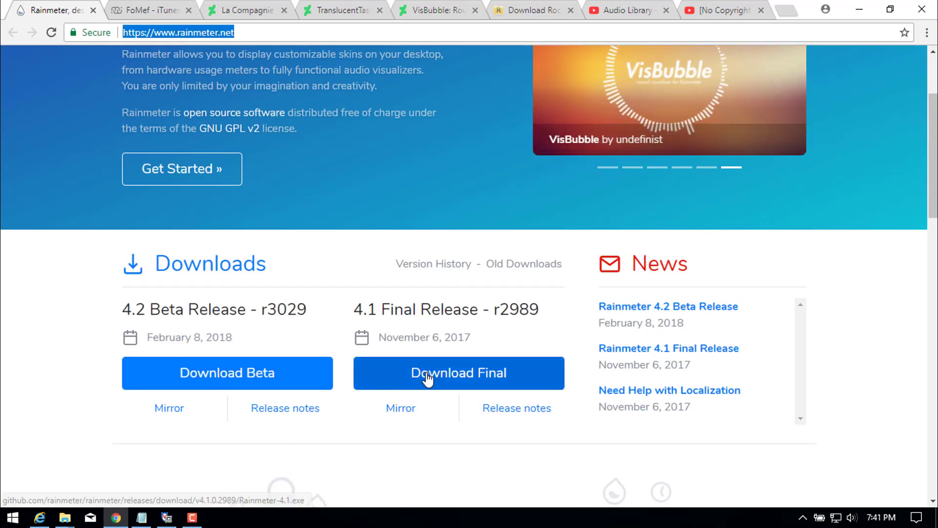
click(152, 11)
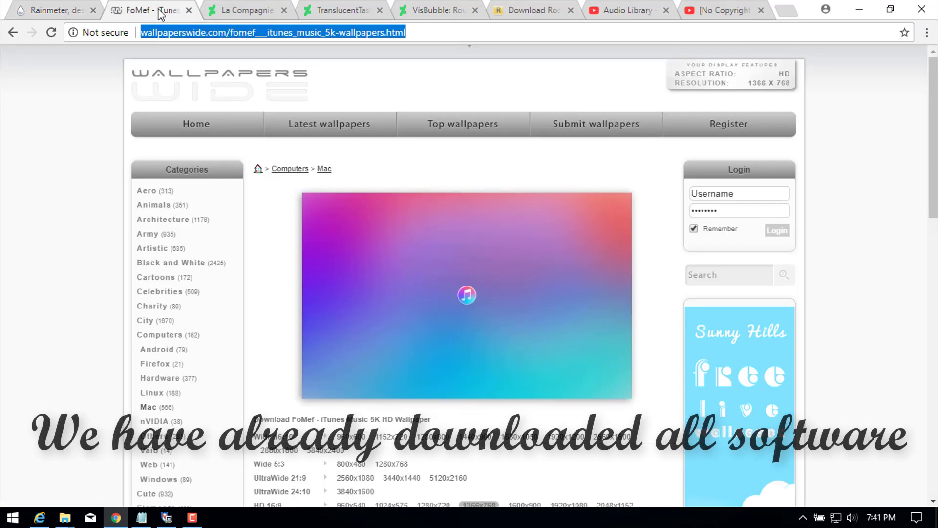
scroll(507, 321, down, 3)
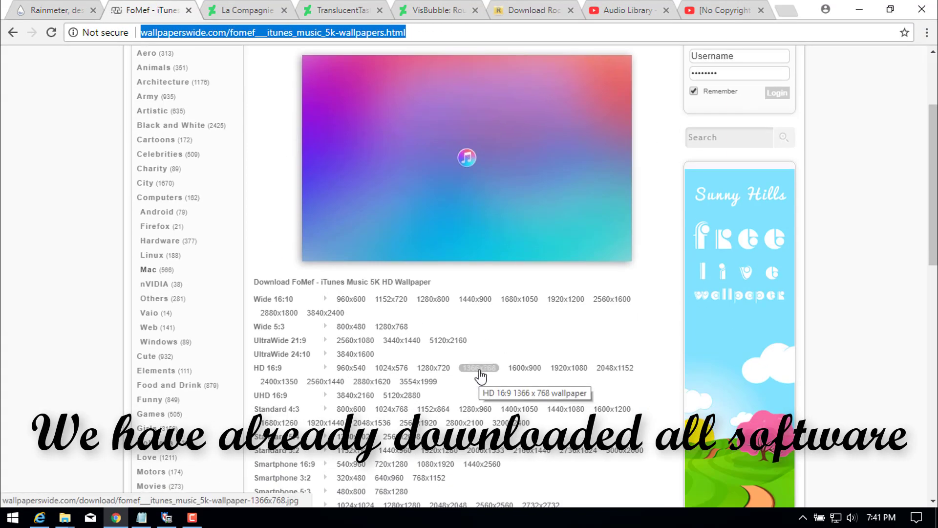
click(236, 12)
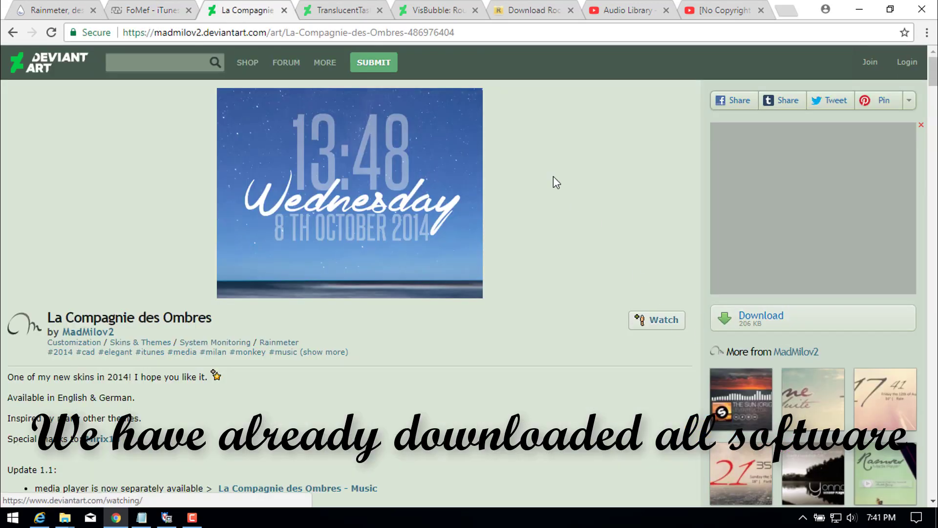
click(344, 11)
scroll(514, 370, down, 3)
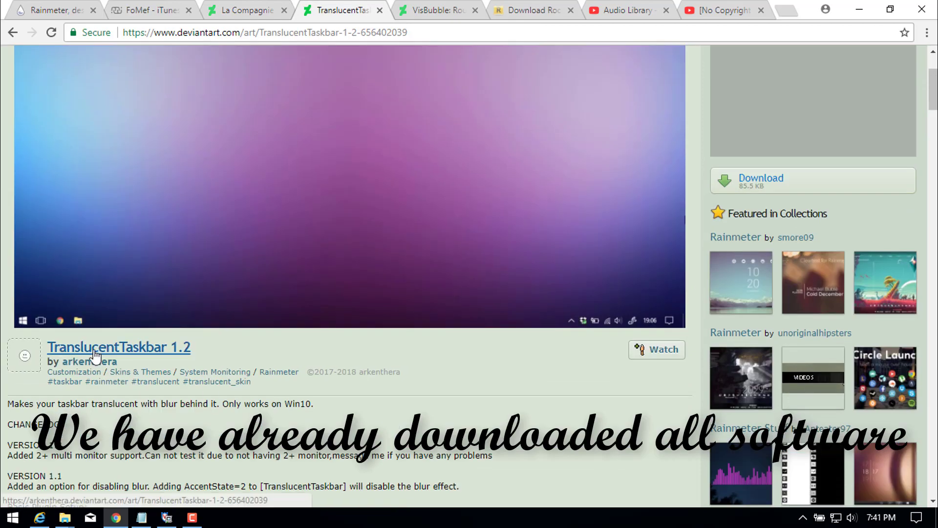
click(437, 10)
scroll(499, 283, down, 3)
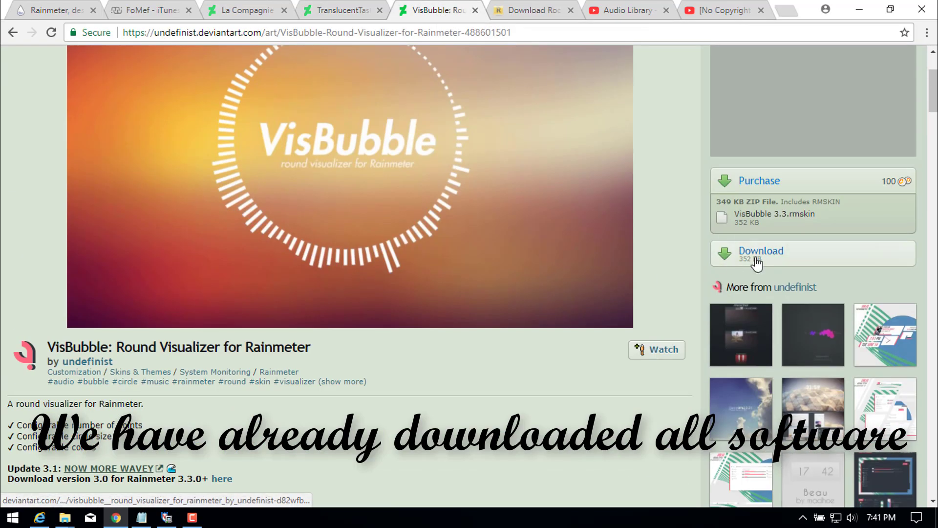
click(526, 11)
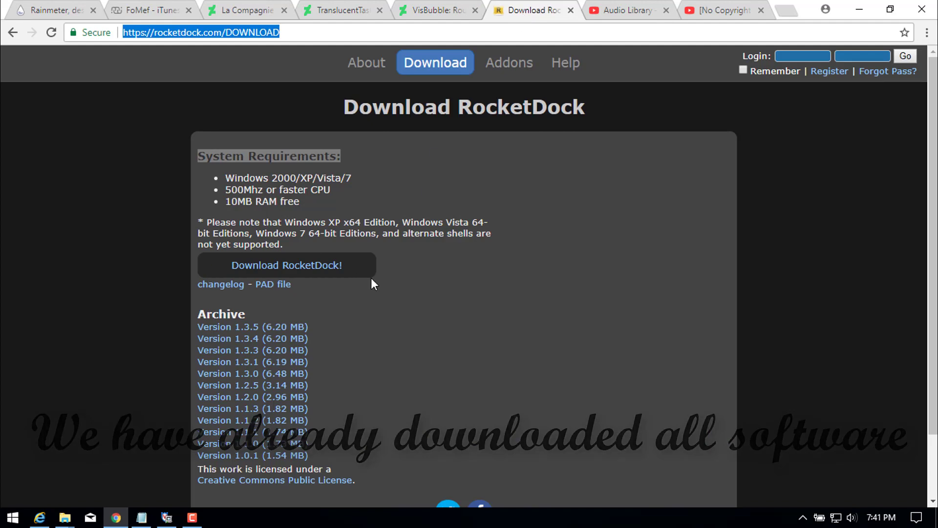
Step: Install Rainmeter-4.1.exe from the Music Theme folder in English as a standard 64-bit installation that launches on startup
click(68, 522)
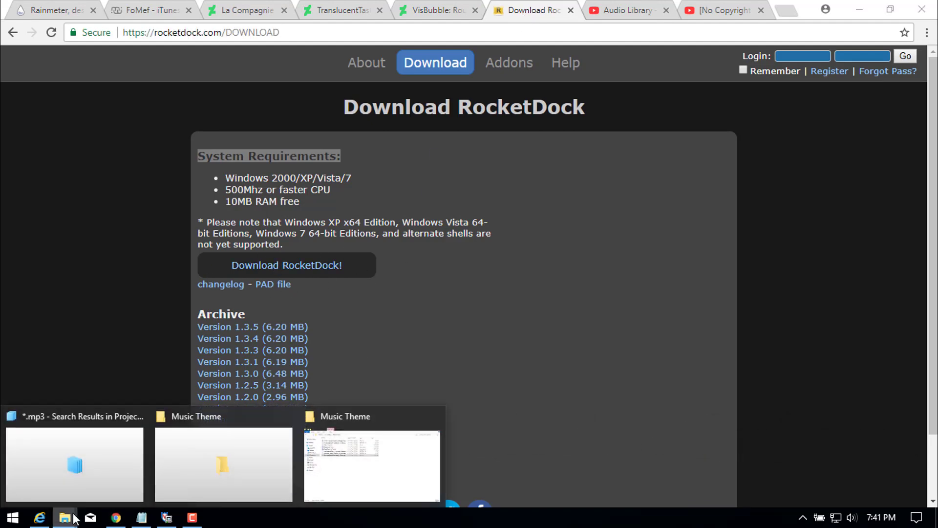
mouse_move(206, 483)
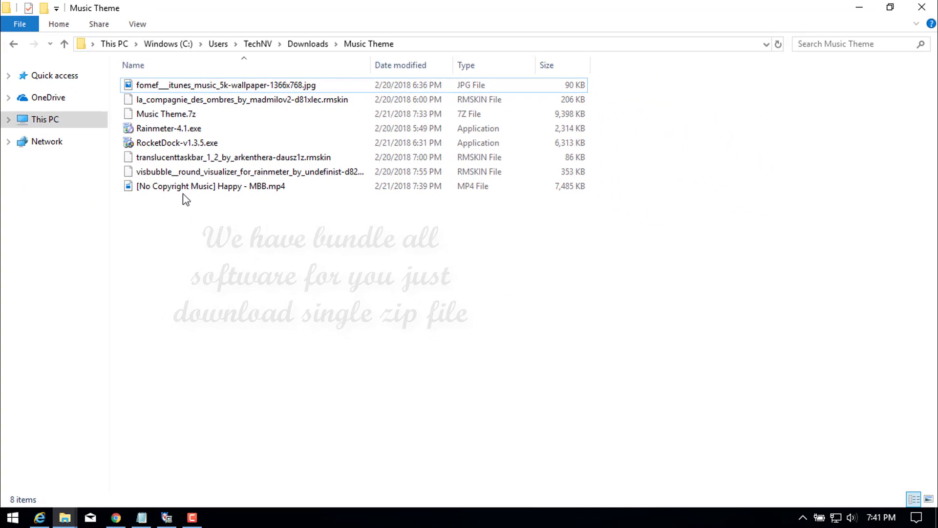
double_click(162, 129)
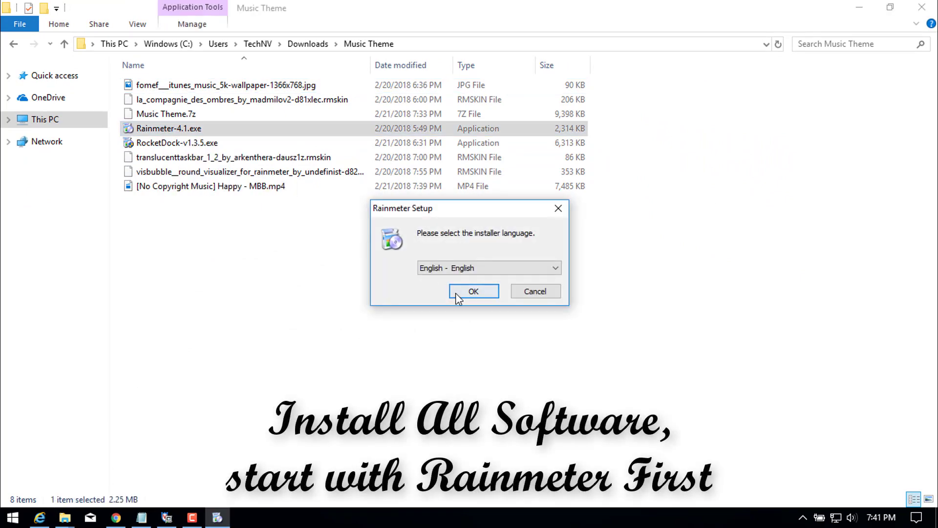
click(456, 292)
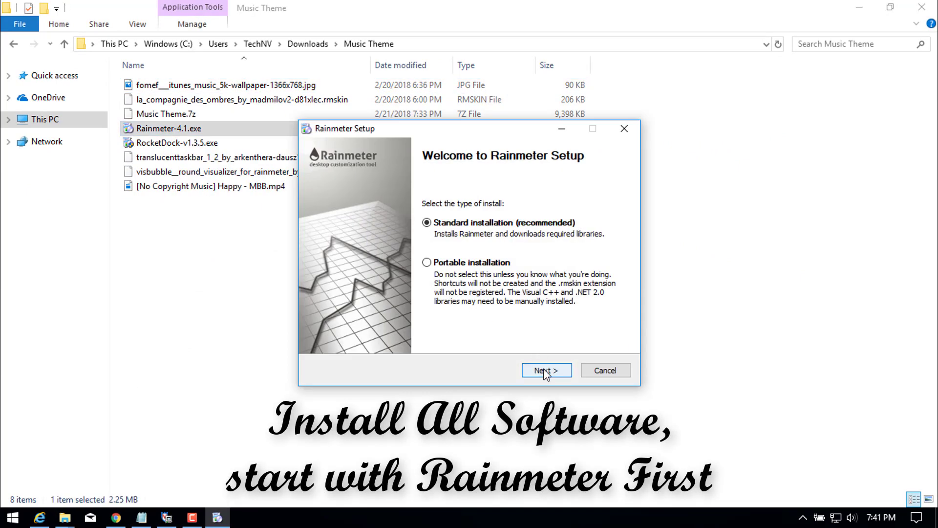
click(546, 373)
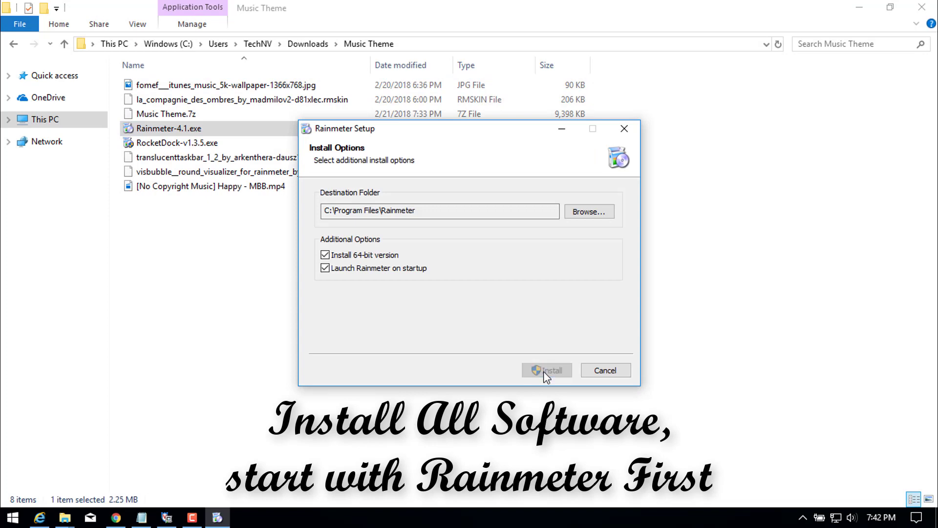
click(543, 371)
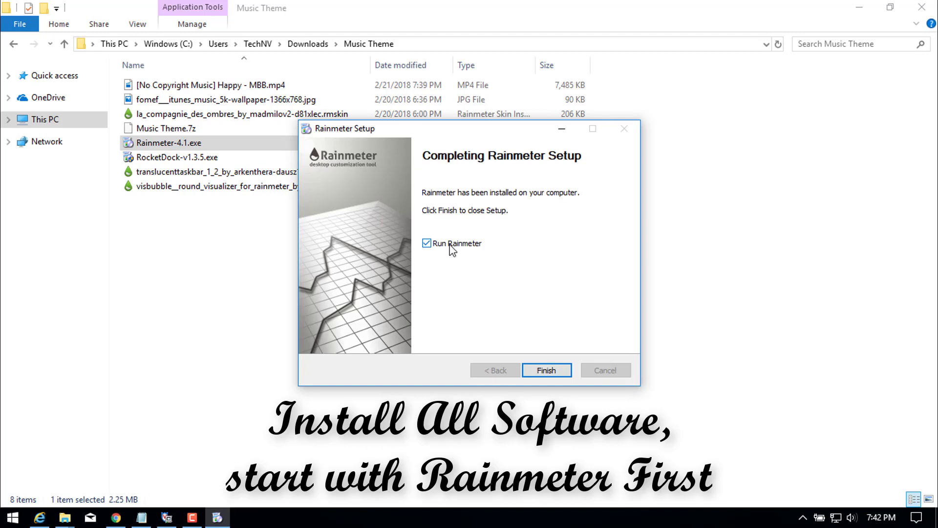
click(542, 371)
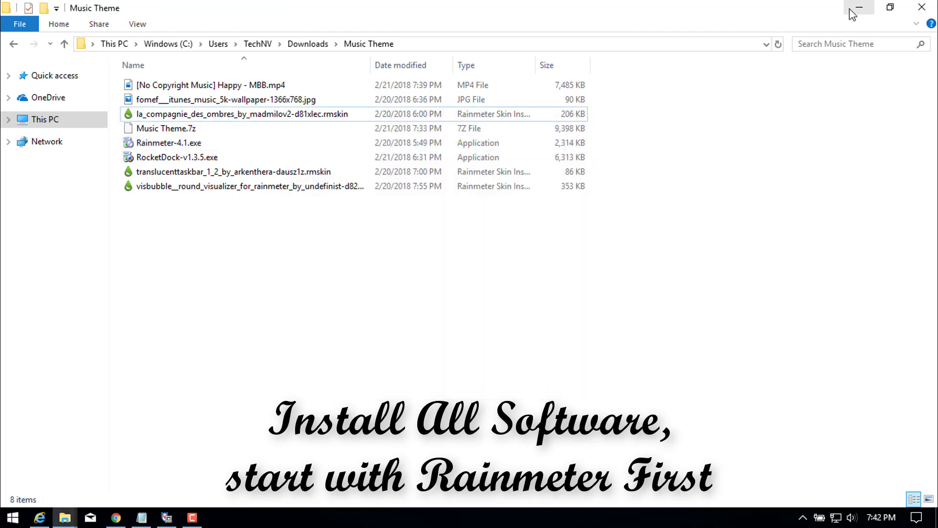
Step: Minimize the Music Theme folder window and launch the newly installed Rainmeter
click(850, 10)
click(853, 11)
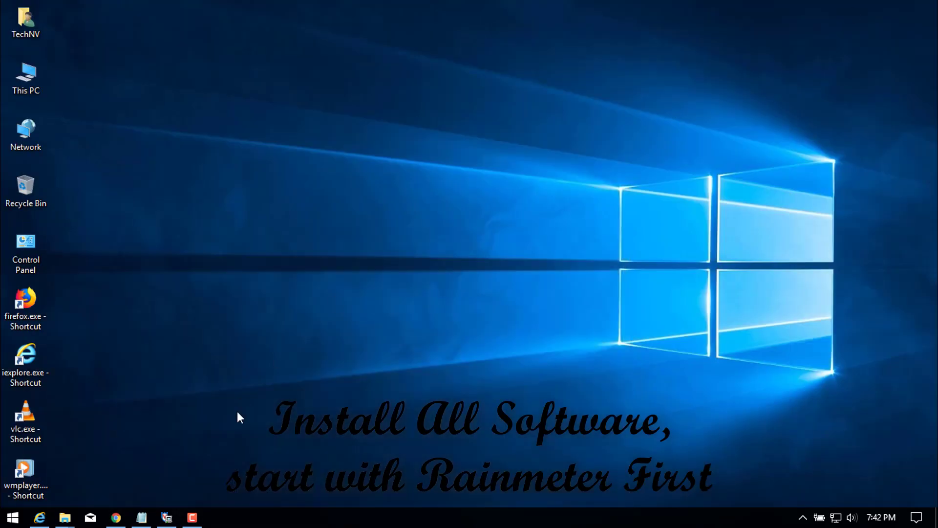
click(4, 522)
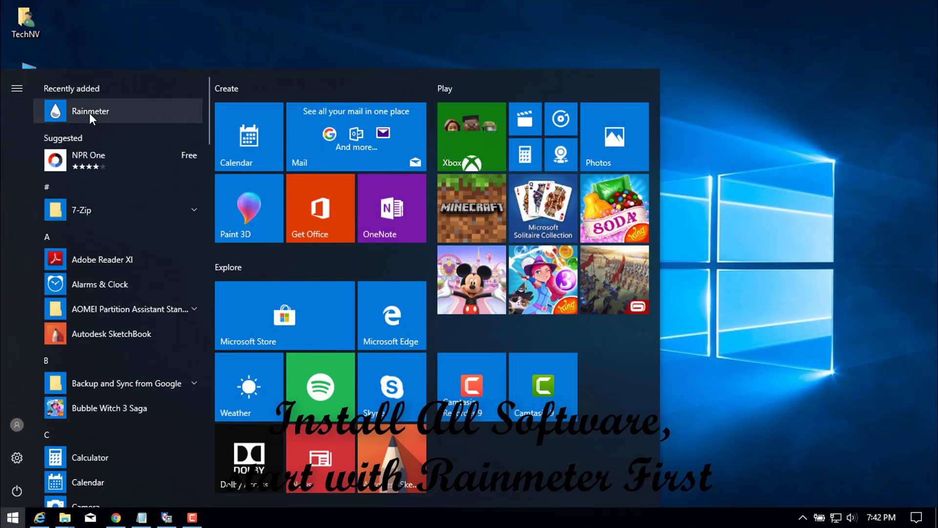
click(89, 113)
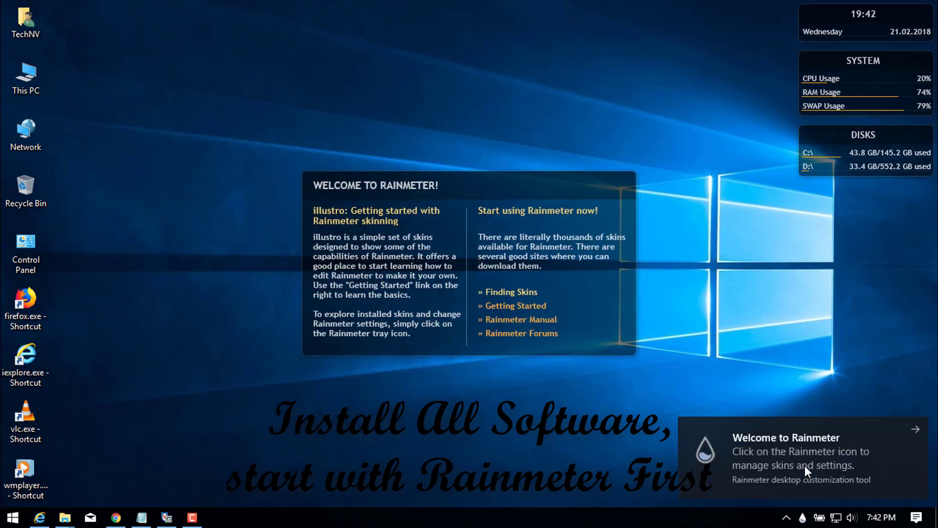
Step: Install the La Compagnie des Ombres and TranslucentTaskbar skin packages from the Music Theme folder
mouse_move(66, 517)
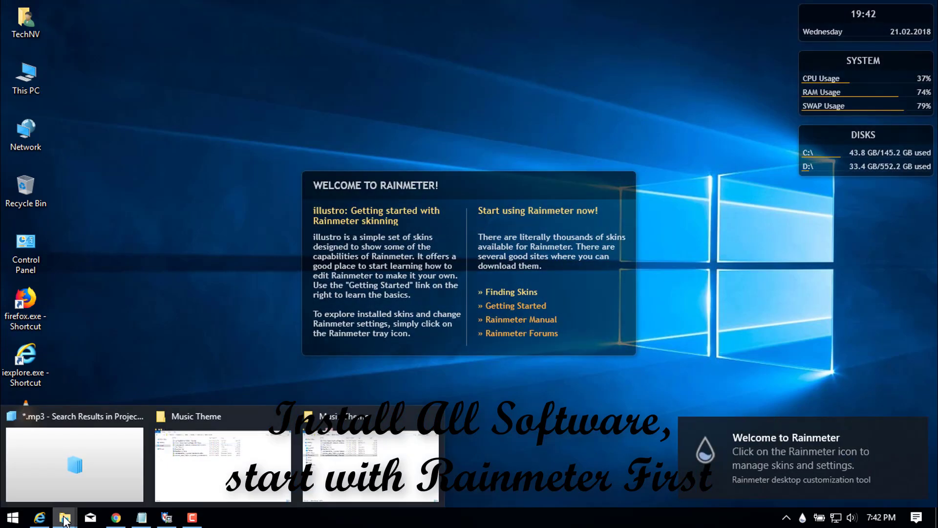
click(223, 457)
double_click(200, 115)
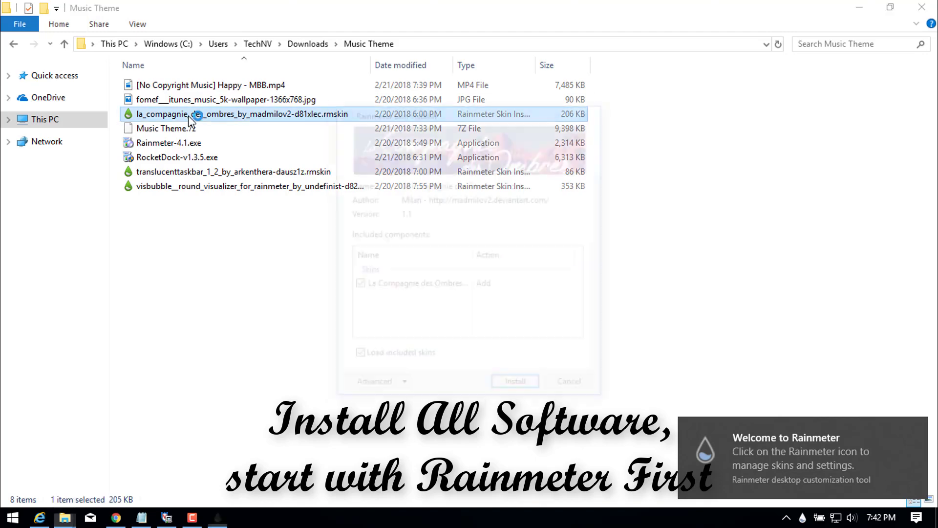
click(509, 389)
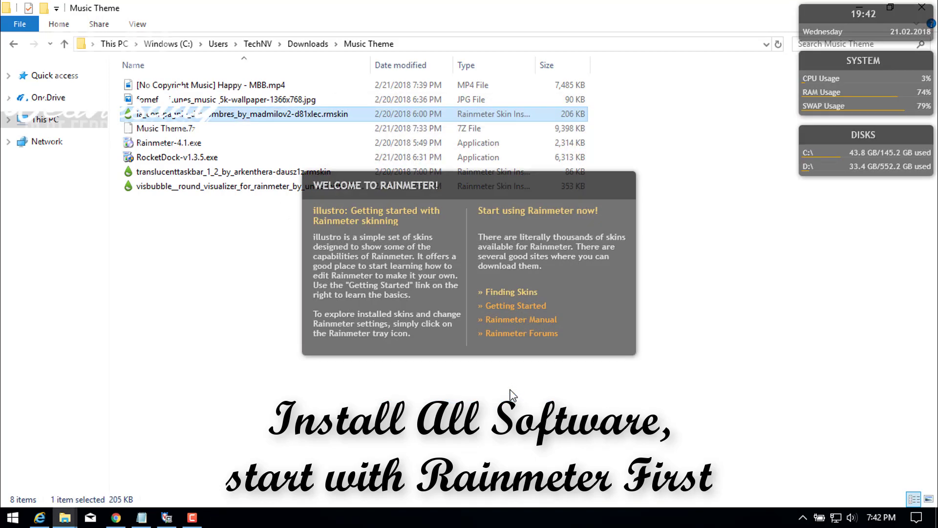
click(393, 18)
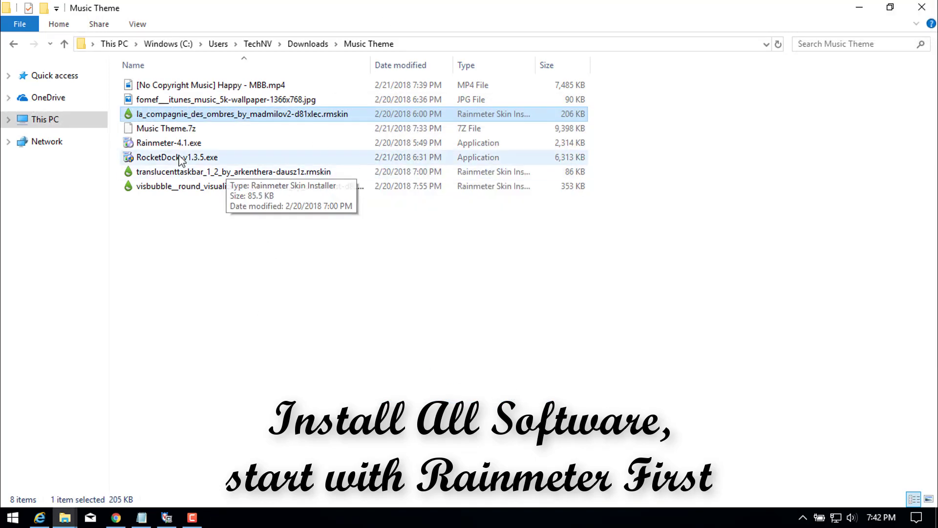
double_click(167, 172)
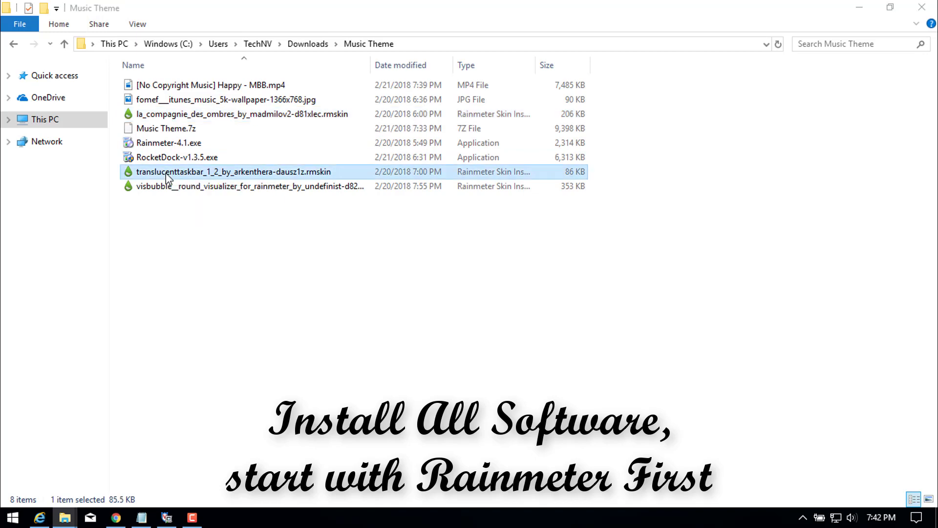
click(518, 367)
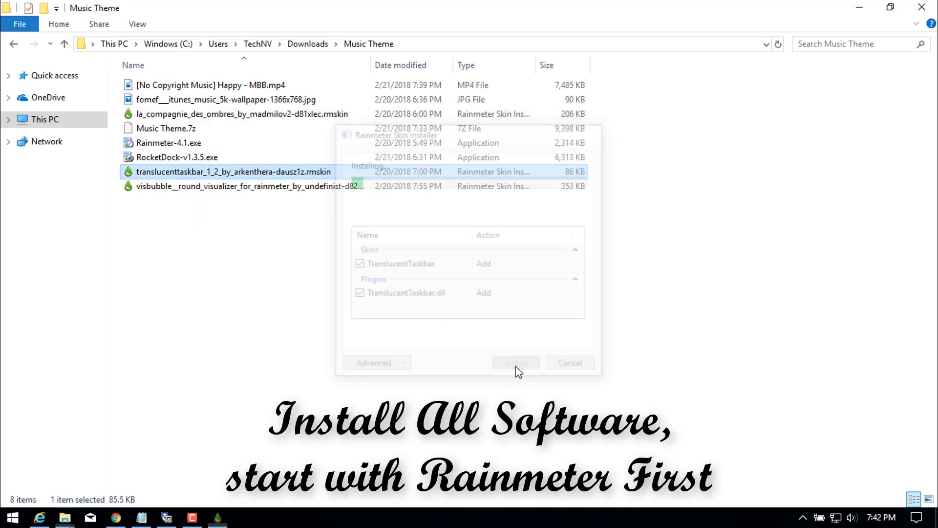
Step: Unload the illustro Welcome skin that covers the VisBubble file in the folder
click(195, 190)
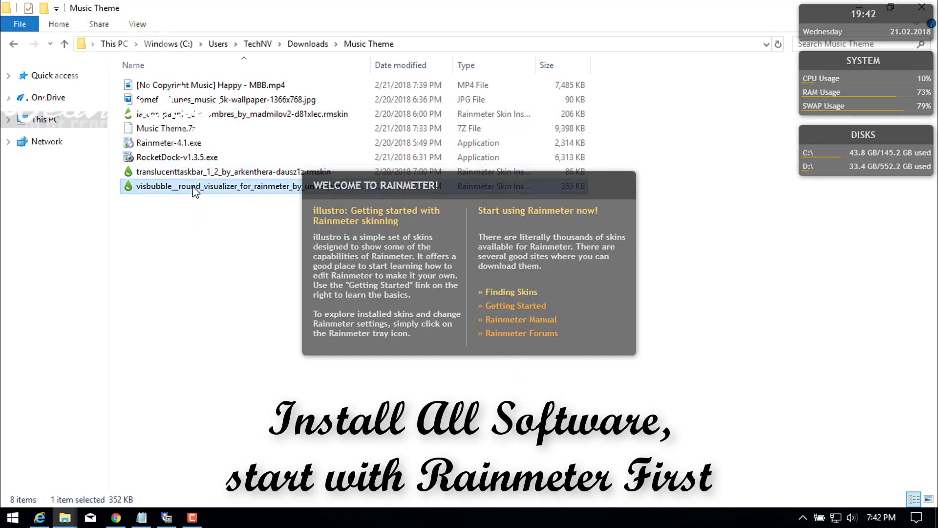
right_click(597, 188)
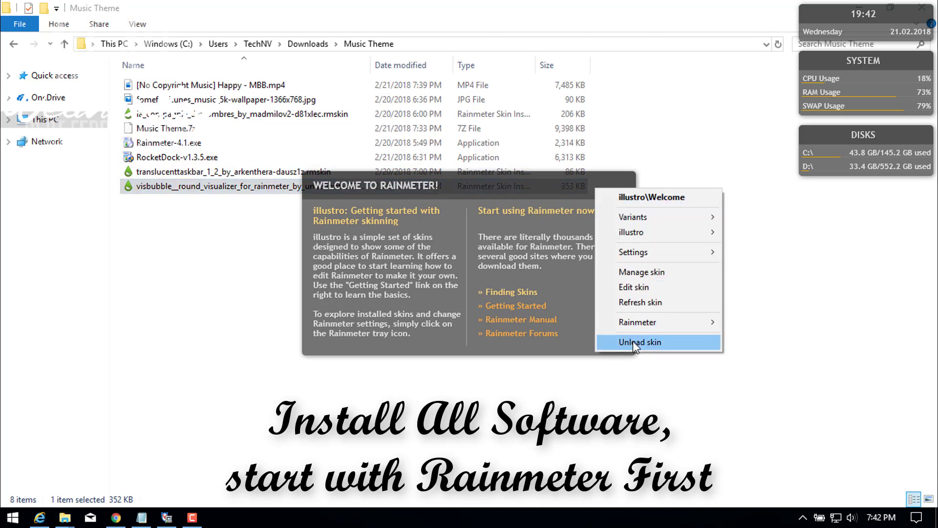
click(632, 341)
Step: Install the VisBubble 3.3 skin package with its Slider.dll plugin and included skins loaded
double_click(209, 190)
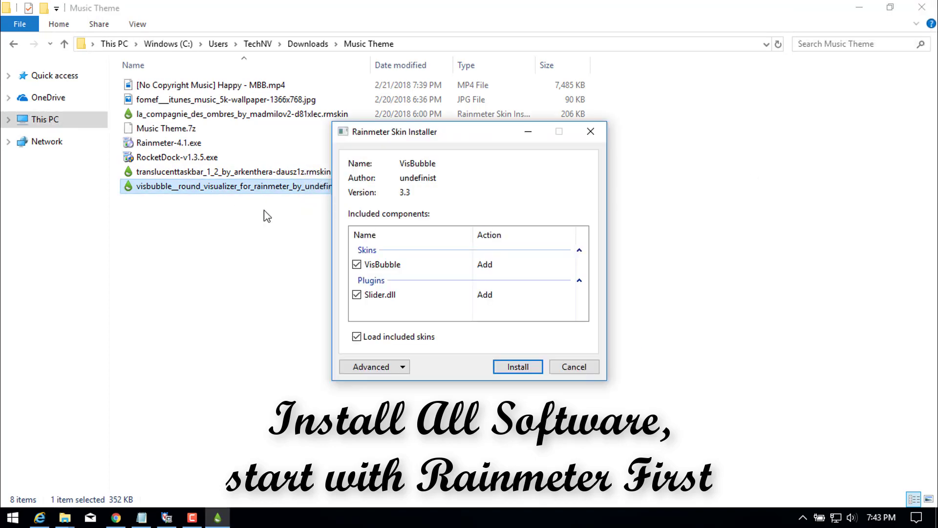
click(518, 368)
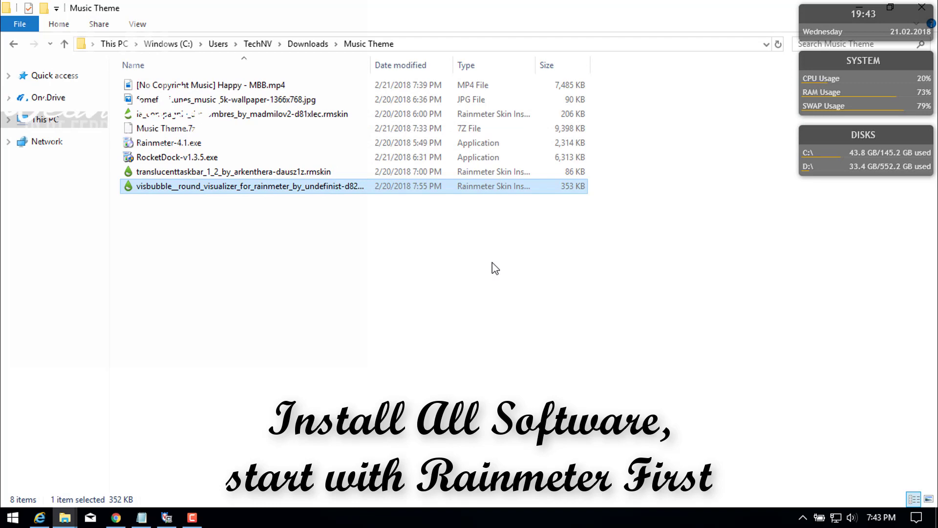
click(423, 17)
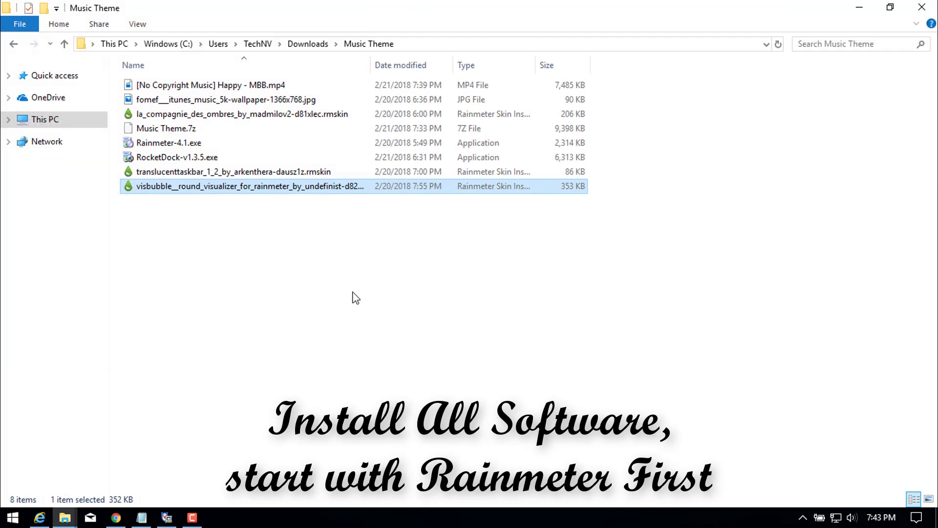
Step: Install RocketDock-v1.3.5.exe in English, accepting the license agreement and using C:\Program Files (x86)\RocketDock as the destination
click(171, 159)
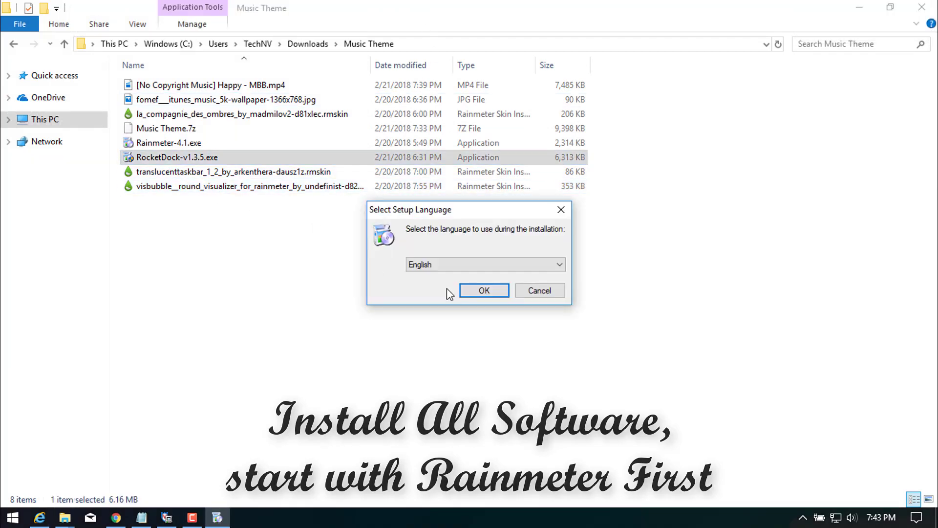
click(476, 292)
click(541, 370)
click(404, 328)
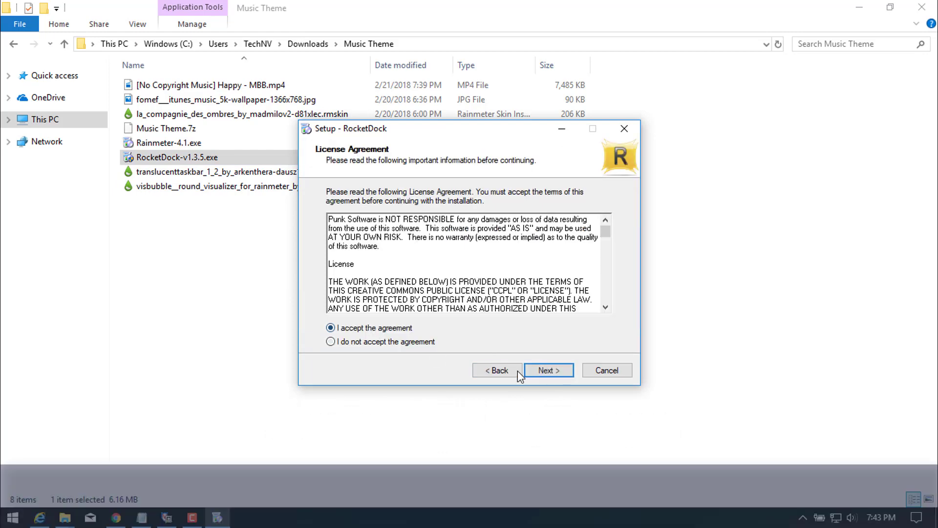
click(545, 371)
click(544, 371)
click(545, 372)
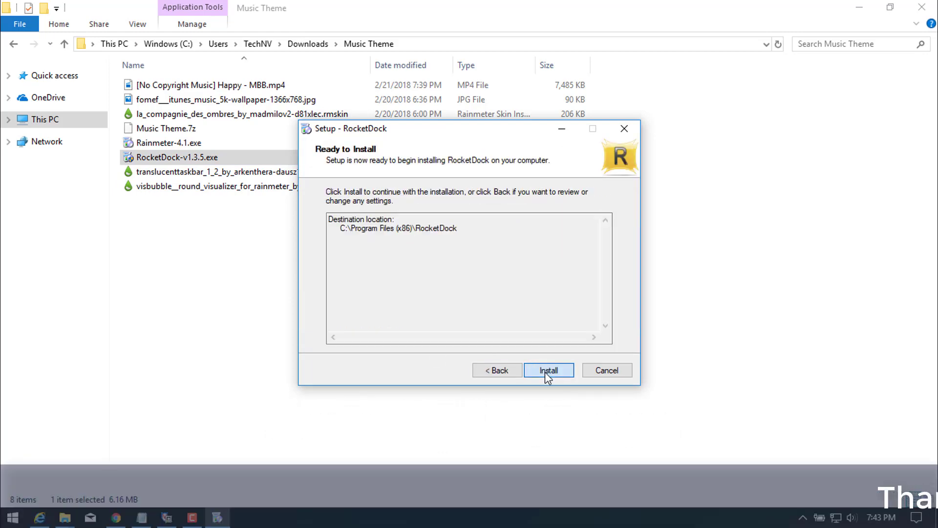
click(544, 371)
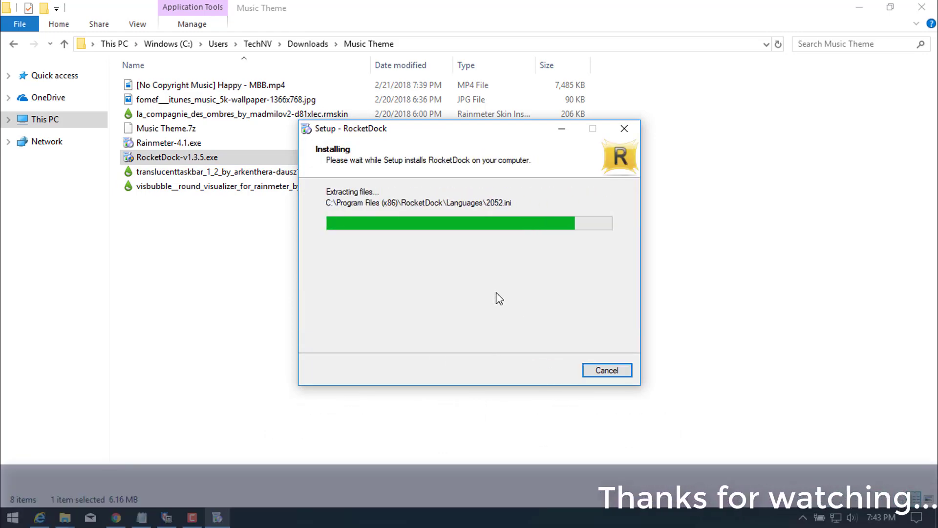
click(540, 371)
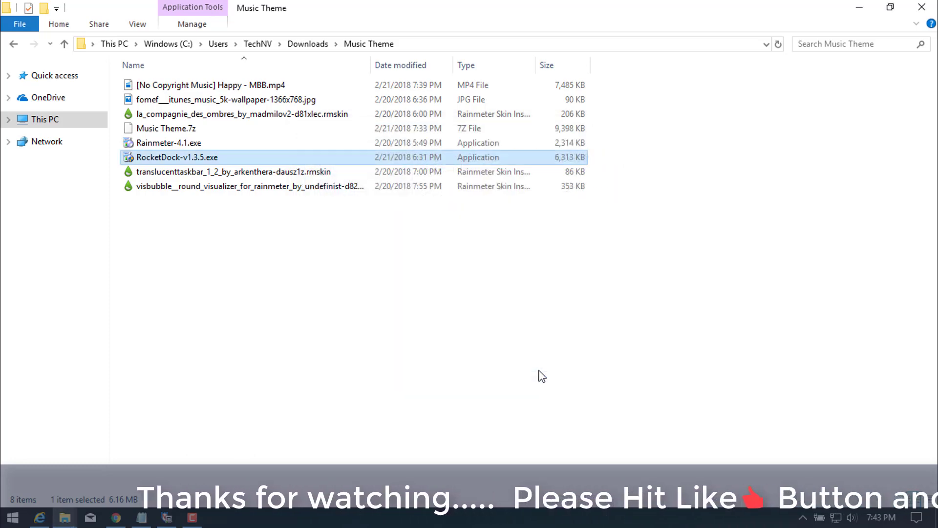
Step: Preview the fomef___itunes_music_5k-wallpaper-1366x768.jpg image in Photos, then close the viewer
click(241, 100)
double_click(240, 101)
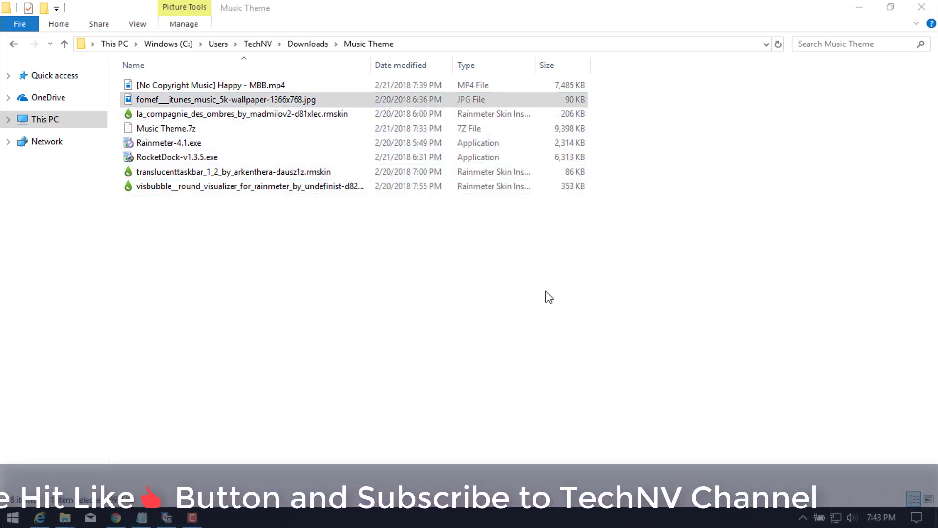
click(429, 425)
click(508, 461)
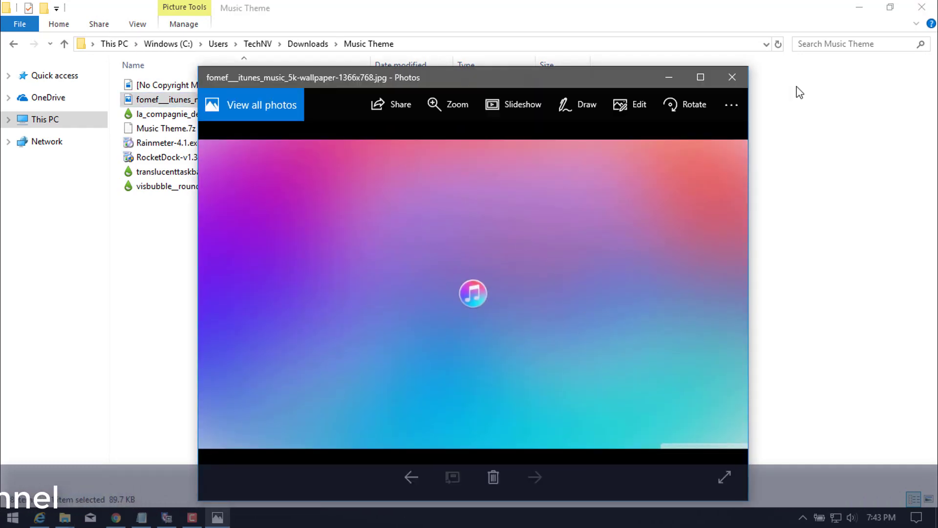
click(733, 77)
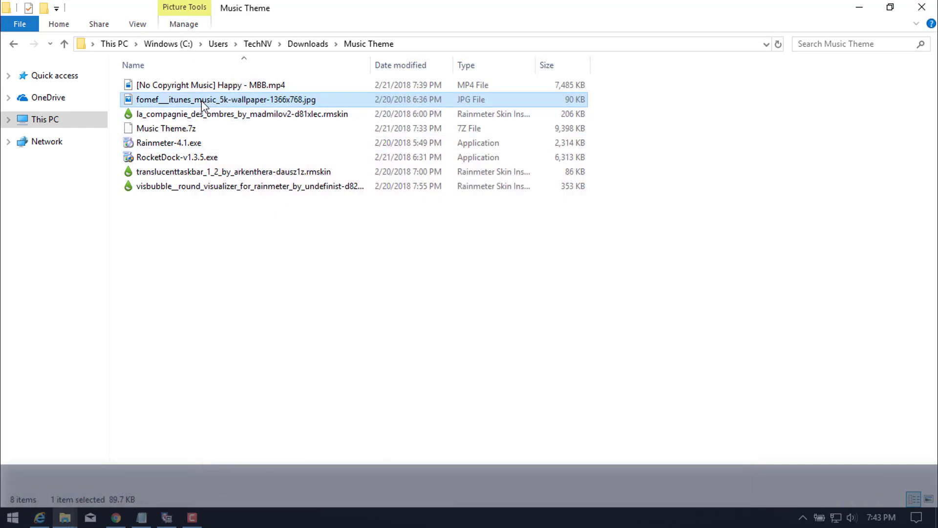
Step: Set the iTunes Music wallpaper image as the desktop background and minimize the Music Theme folder
right_click(202, 101)
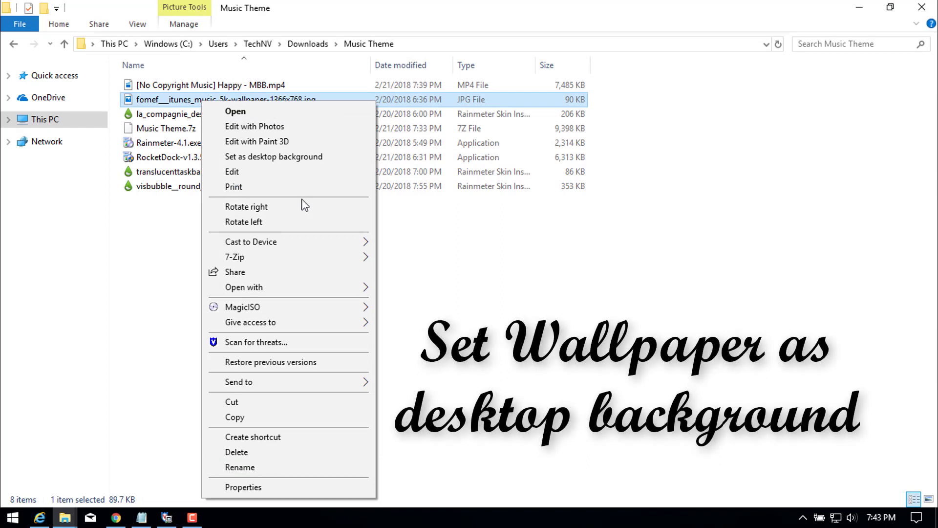
click(300, 158)
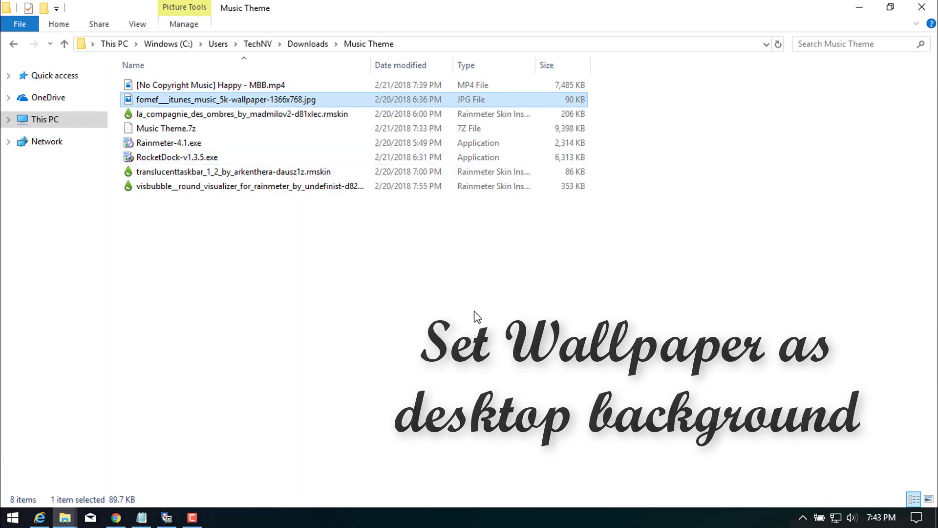
click(854, 10)
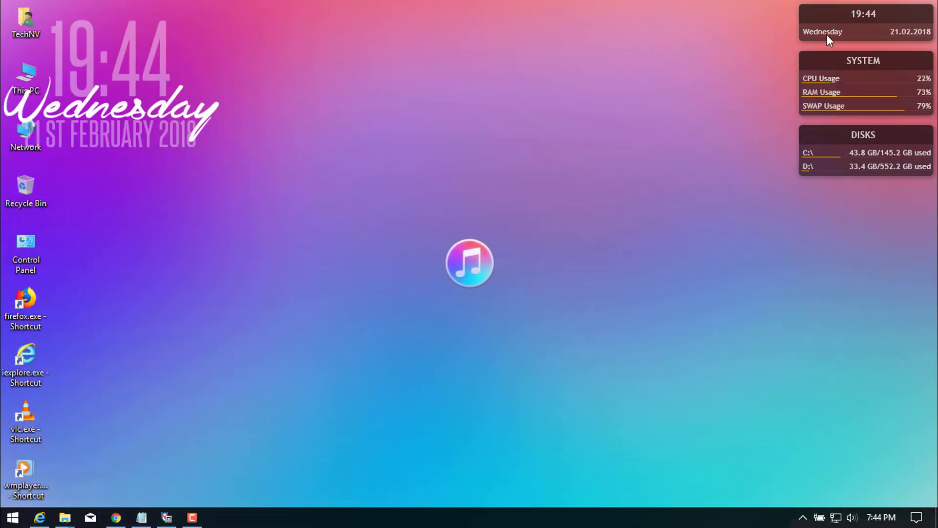
Step: Unload the illustro clock, System and Disks skins from the desktop
right_click(828, 15)
click(855, 171)
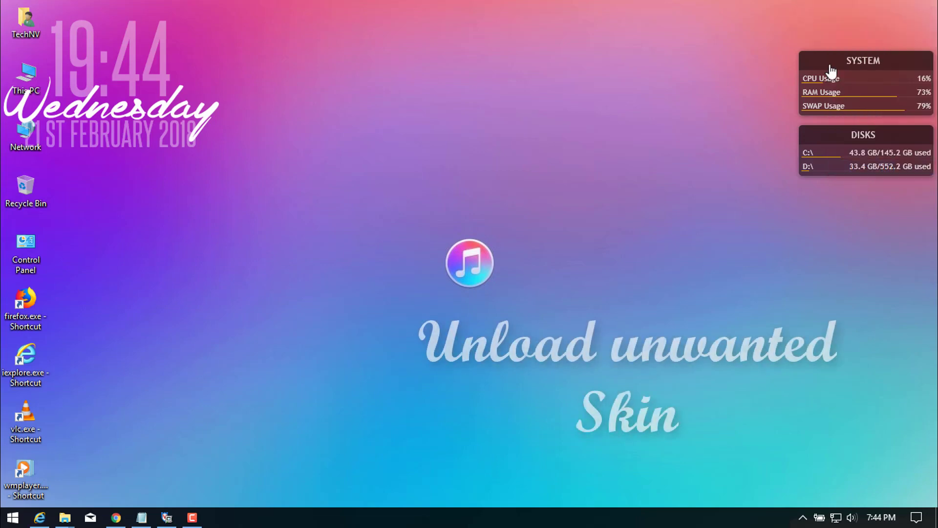
right_click(831, 58)
click(846, 211)
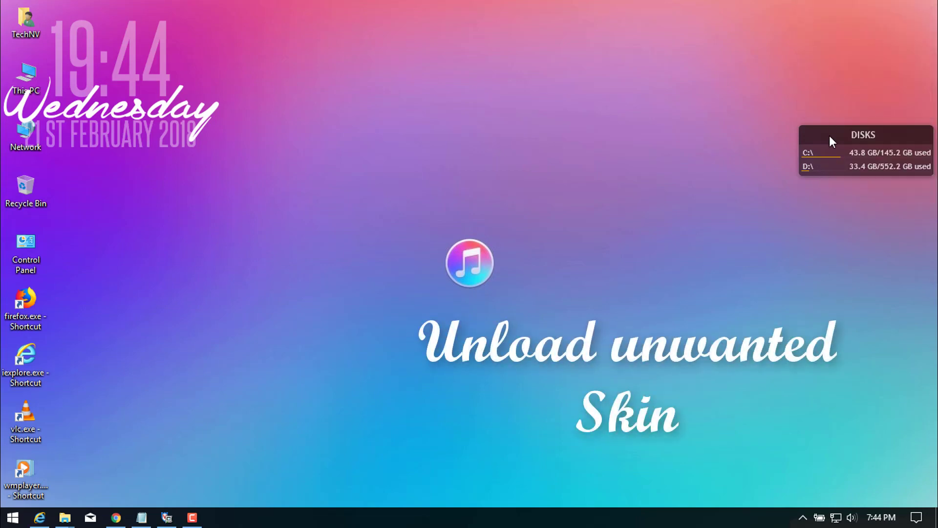
right_click(829, 136)
click(853, 290)
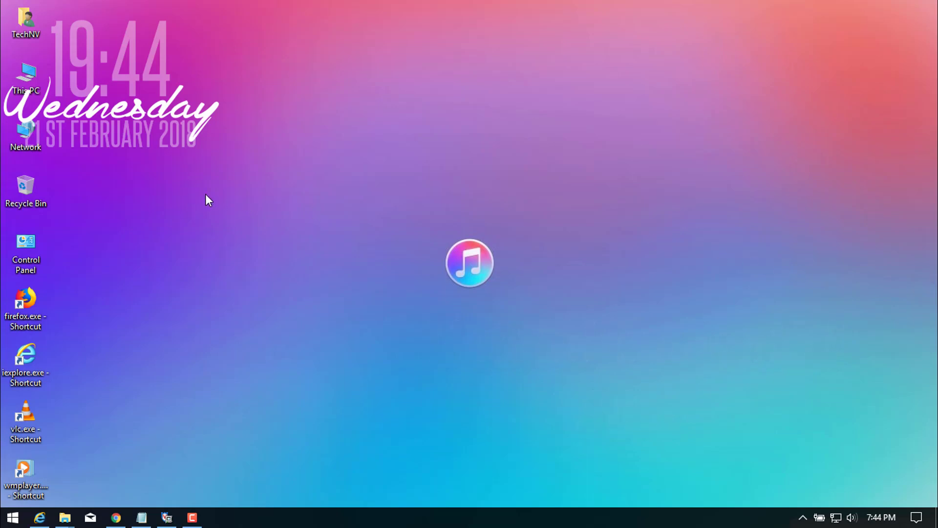
Step: Start RocketDock and set its dock style theme to Blank
click(12, 518)
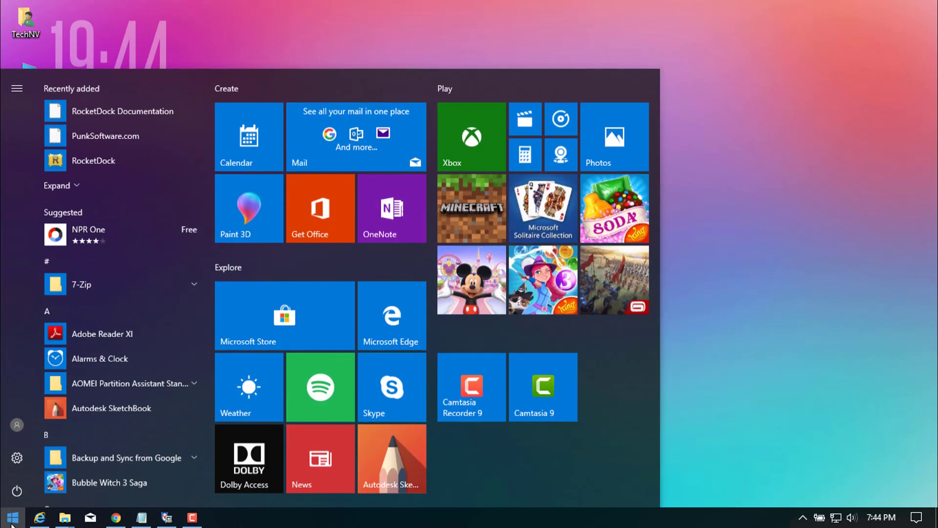
click(88, 164)
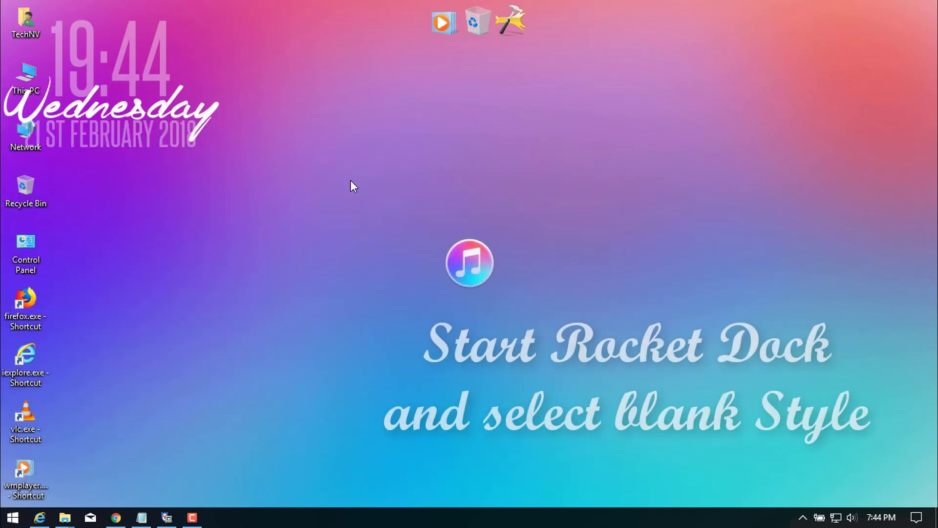
right_click(457, 12)
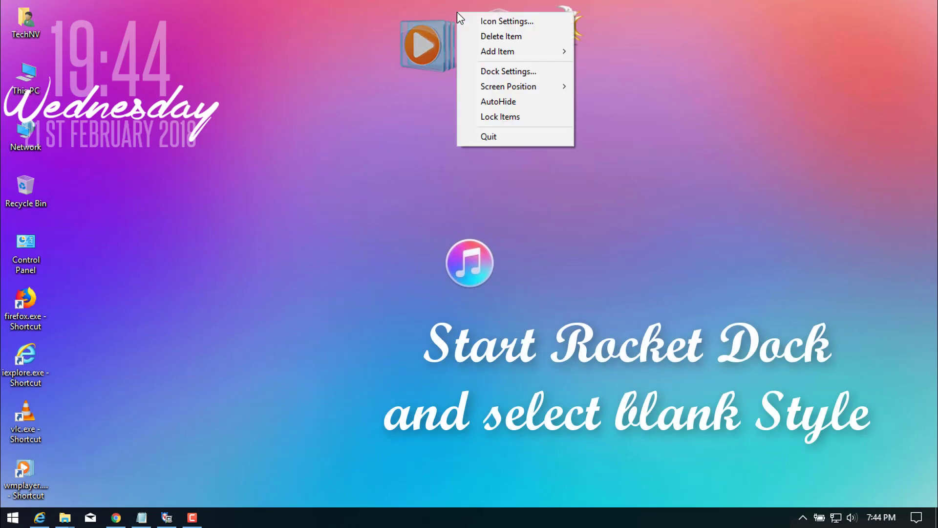
click(488, 72)
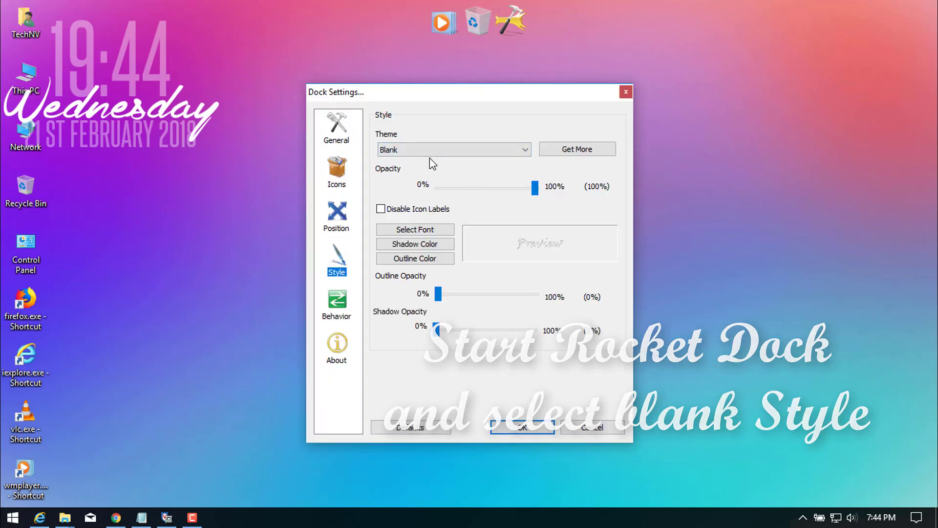
click(515, 431)
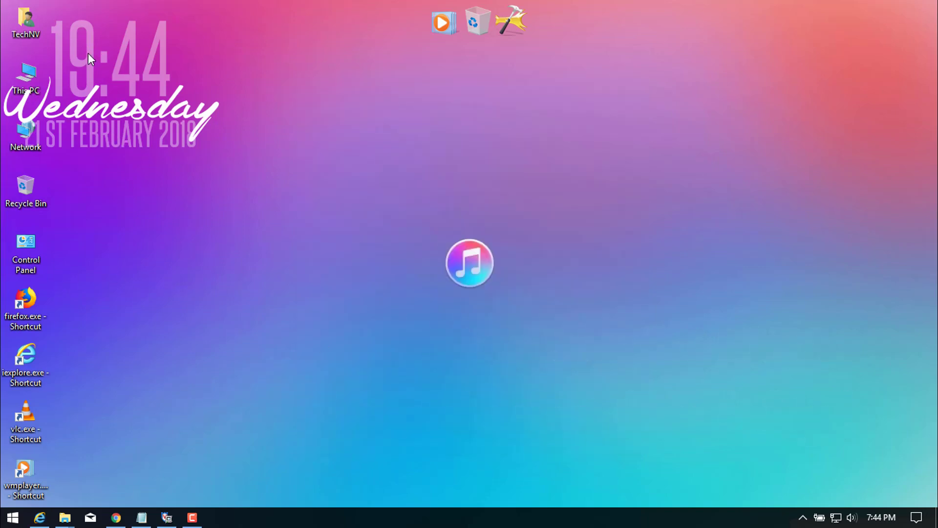
Step: Move the clock skin away from the desktop icons and add This PC, the user folder, Internet Explorer and Google Chrome to RocketDock
drag(88, 53, 742, 86)
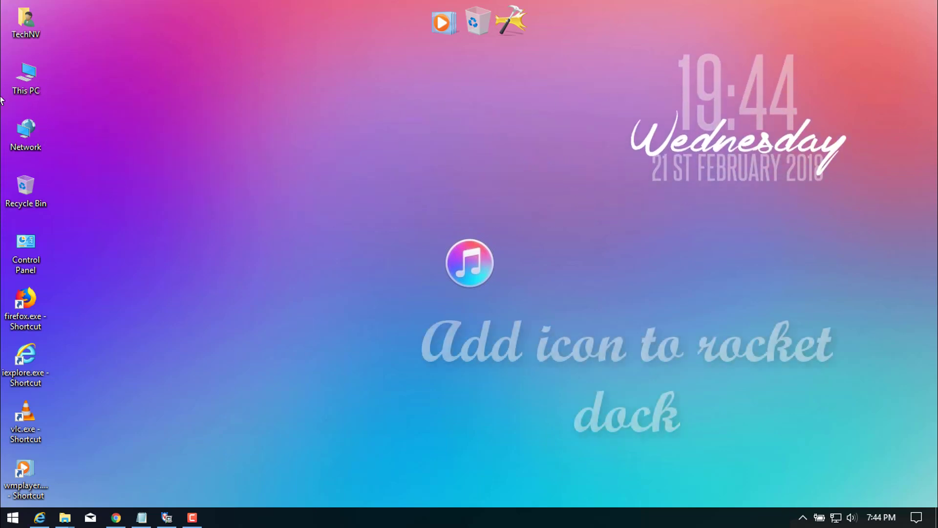
drag(26, 76, 463, 25)
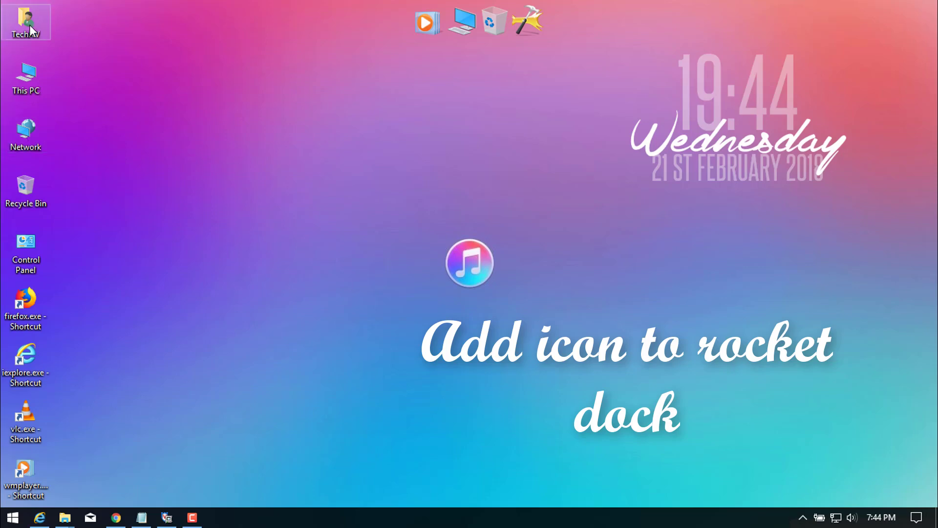
drag(354, 61, 444, 27)
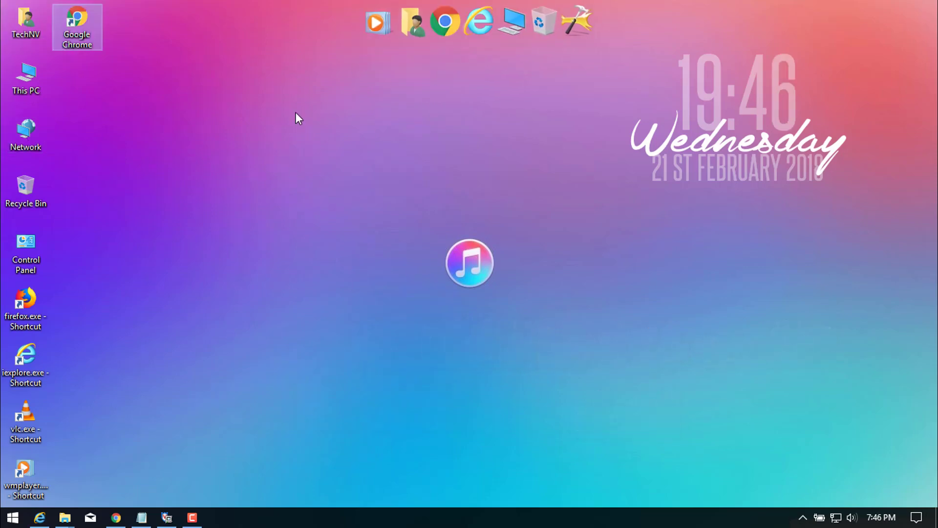
Step: Hide the desktop icons and move the clock skin back to the desktop's upper-left corner
right_click(295, 113)
mouse_move(385, 142)
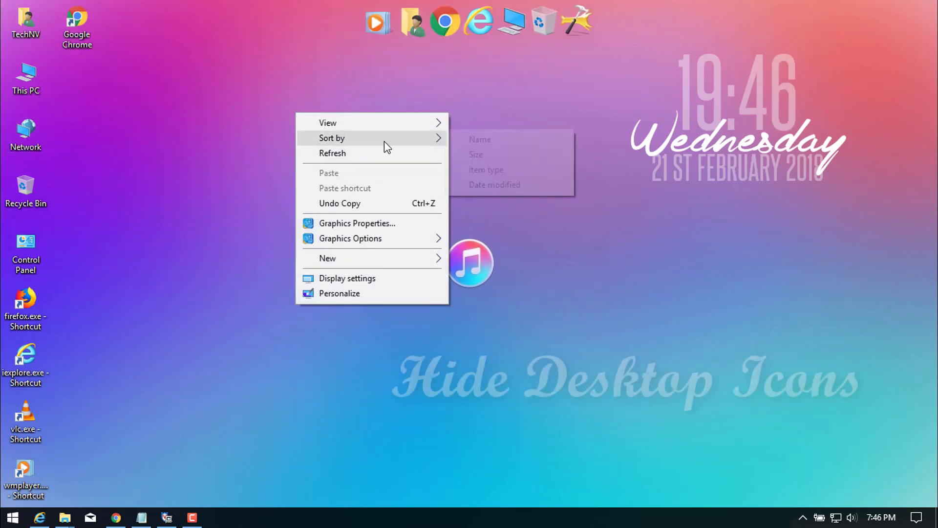
mouse_move(406, 126)
click(492, 210)
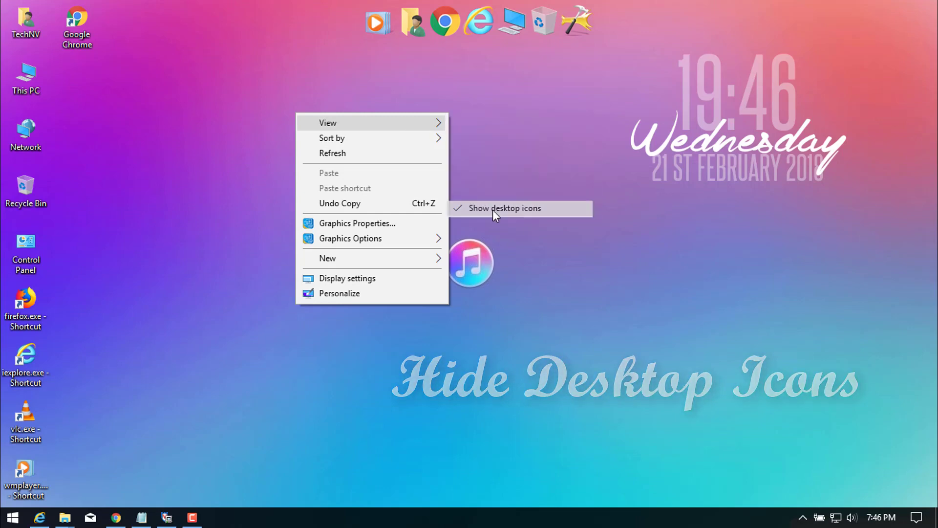
drag(704, 94, 87, 61)
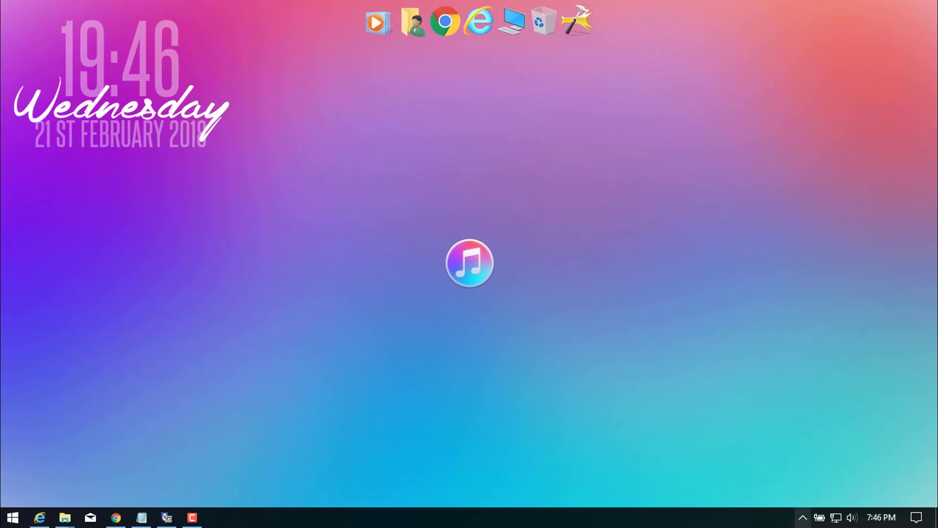
Step: Load the BarExtrude.ini variant of the VisBubble skin in Rainmeter
click(803, 518)
right_click(829, 493)
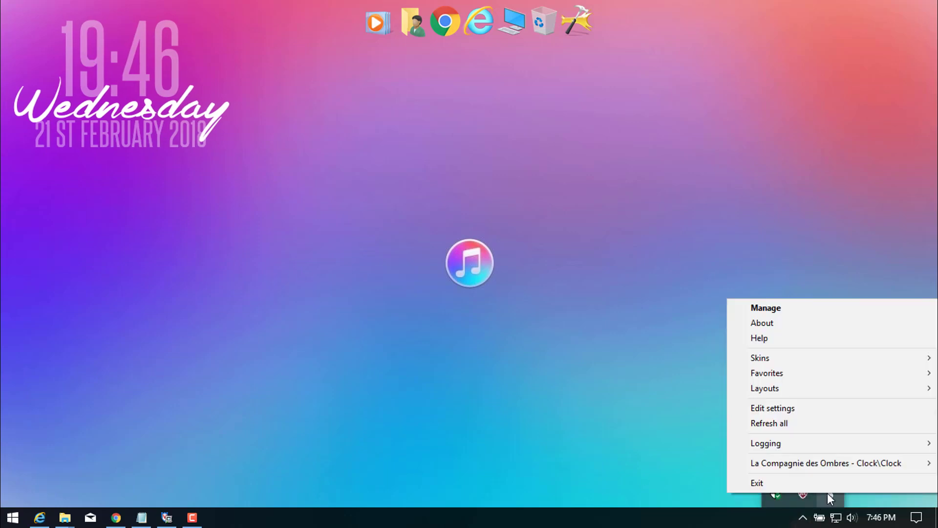
mouse_move(769, 361)
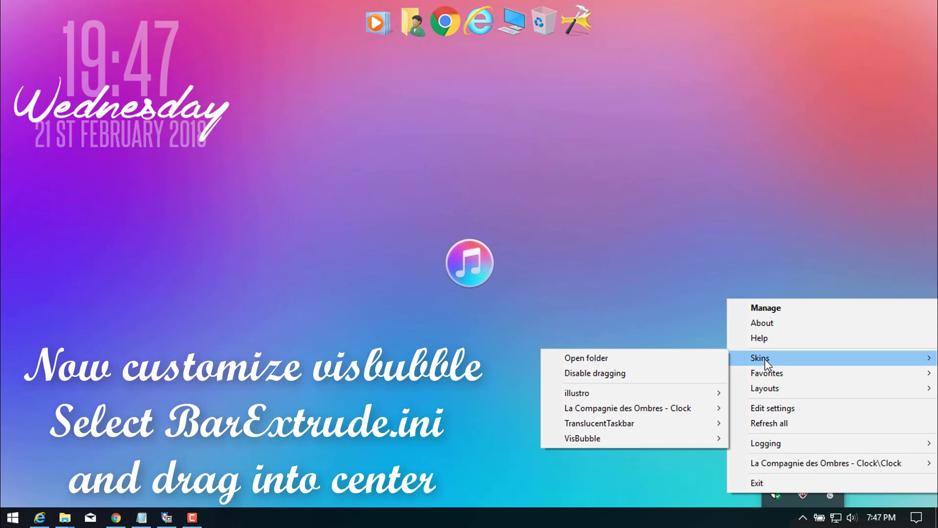
mouse_move(694, 438)
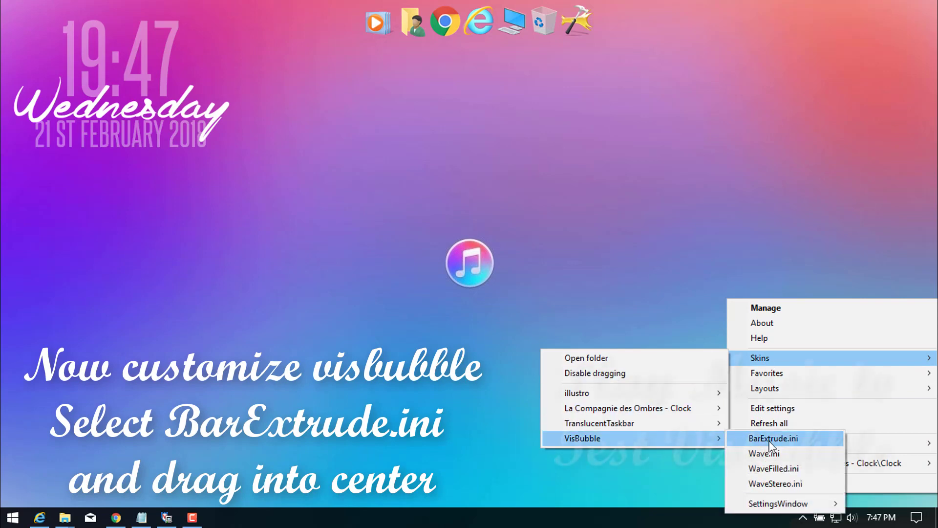
click(769, 439)
Step: Play [No Copyright Music] Happy - MBB.mp4 from the Music Theme folder and minimize the folder and player to reveal the desktop
mouse_move(65, 517)
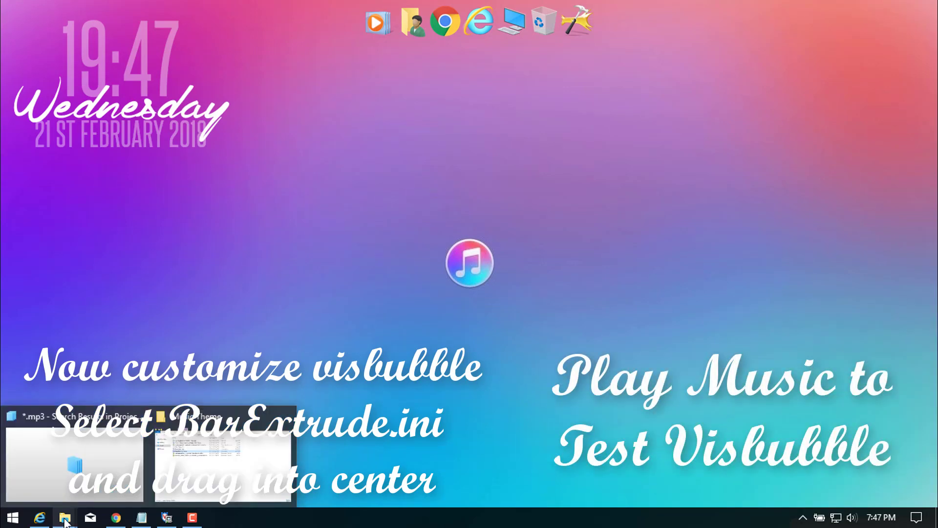
click(185, 492)
double_click(193, 83)
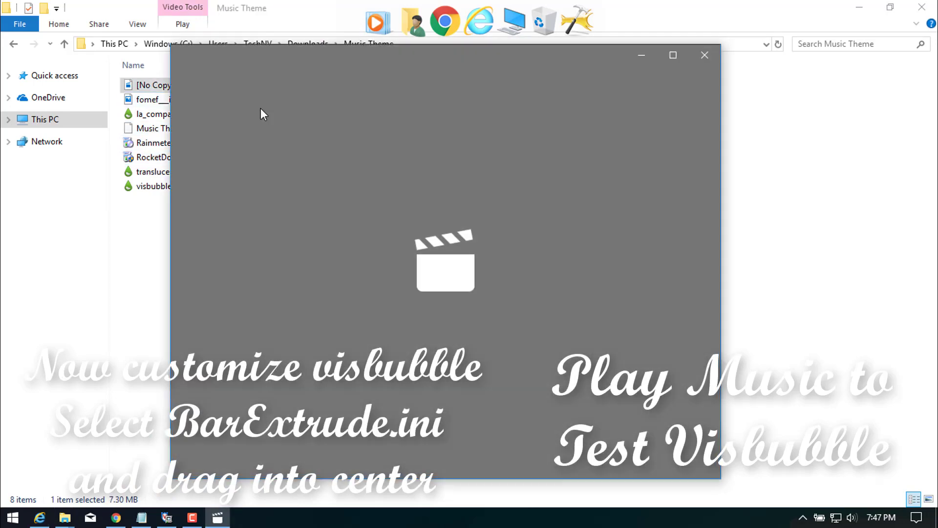
click(860, 8)
click(642, 55)
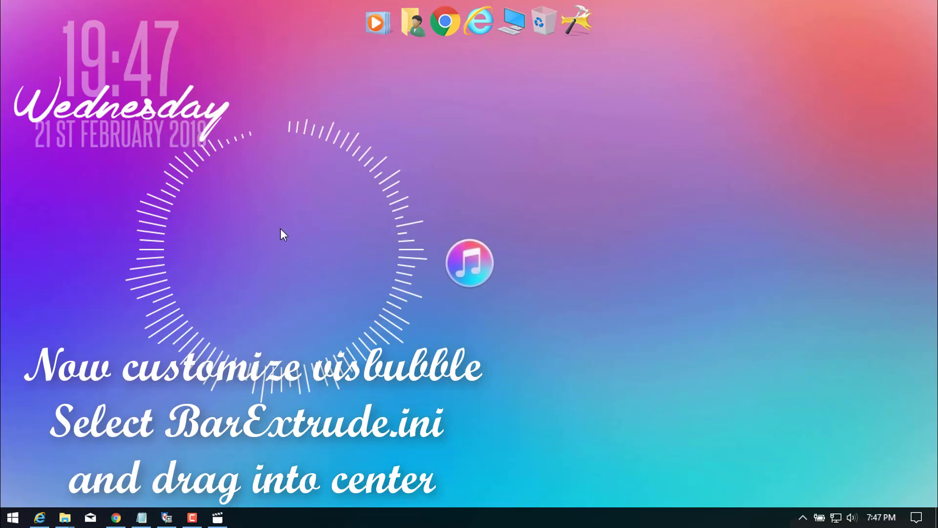
Step: Center the VisBubble visualizer around the wallpaper's iTunes logo and set its Radius and Radius Y to 68
drag(280, 229, 459, 235)
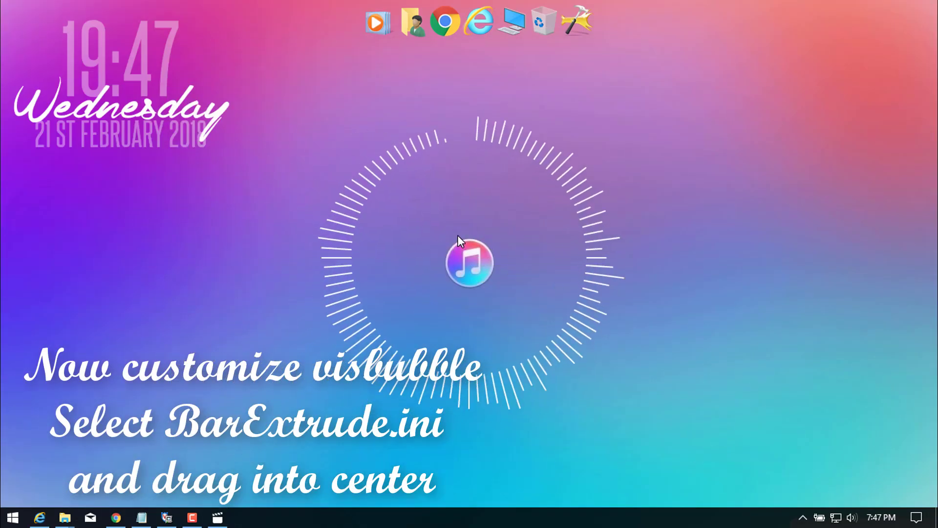
right_click(385, 205)
click(394, 246)
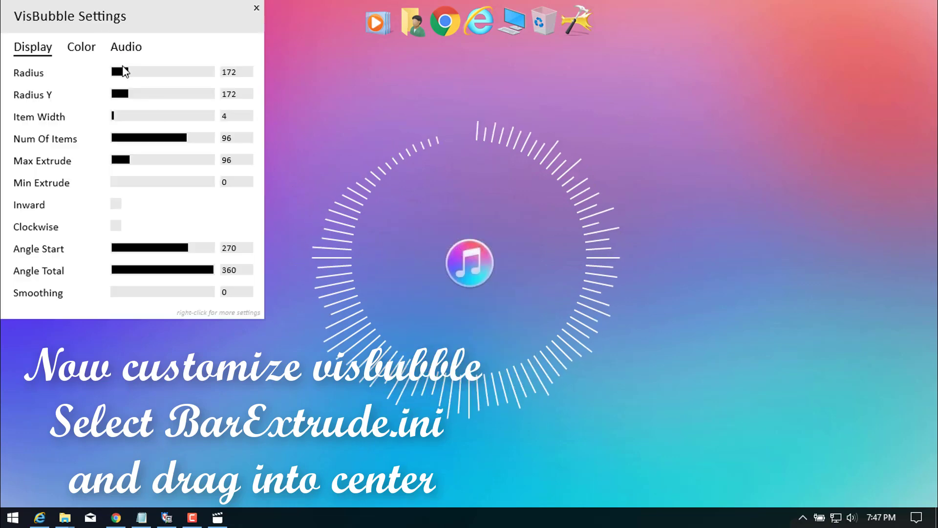
drag(123, 71, 118, 72)
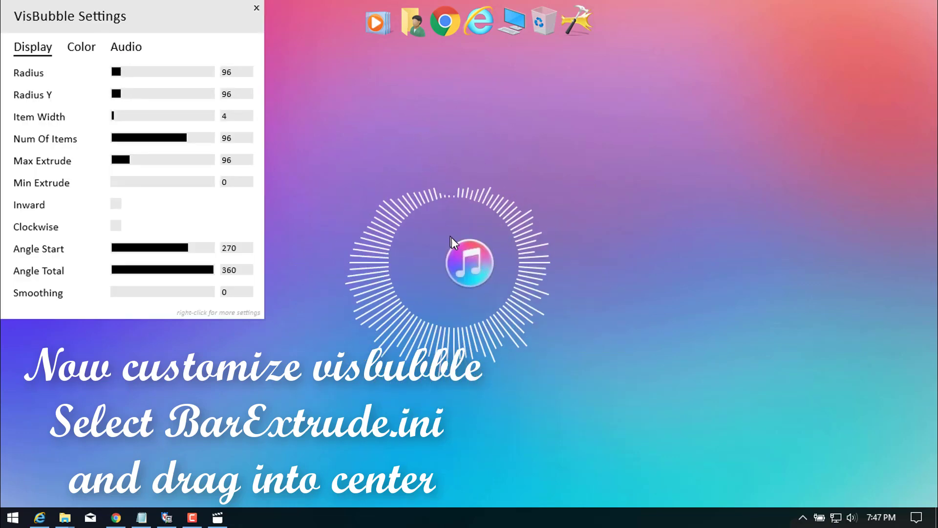
drag(451, 238, 464, 234)
drag(119, 73, 116, 75)
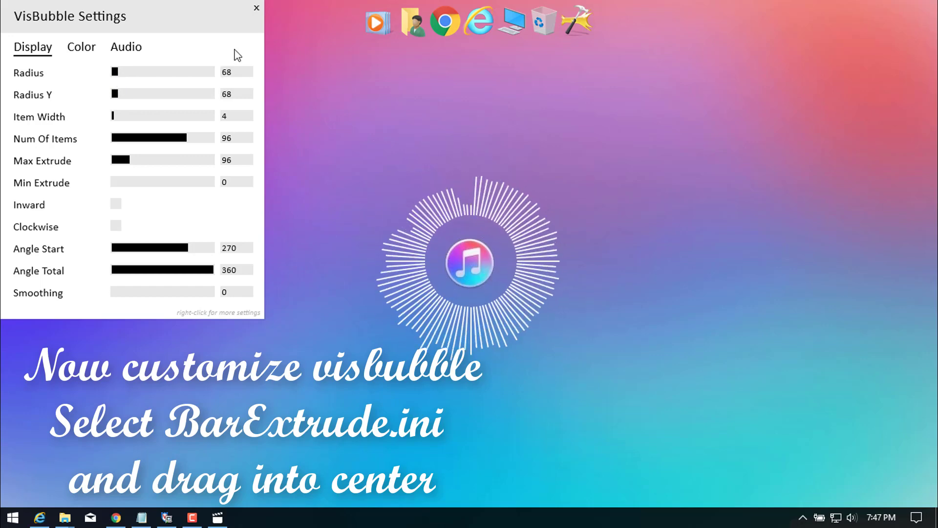
click(256, 8)
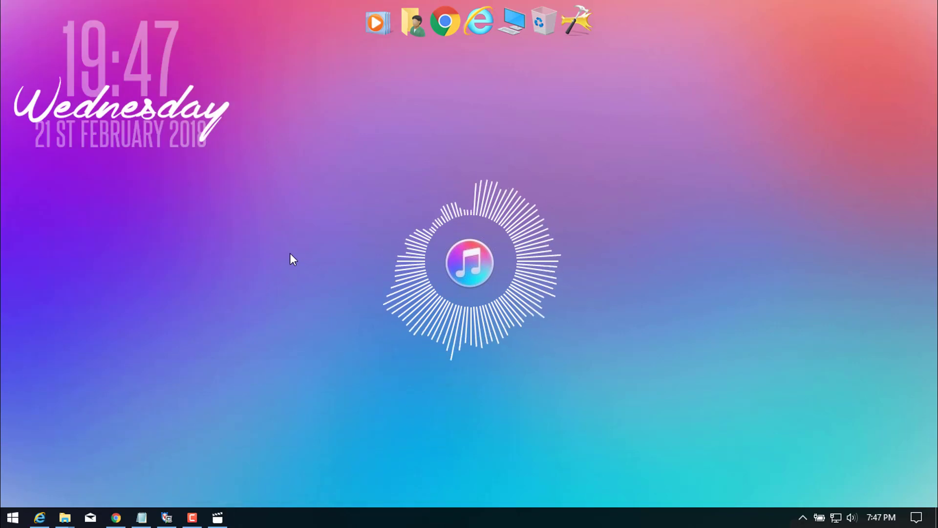
Step: Load the Sample.ini variant of the TranslucentTaskbar skin in Rainmeter
click(802, 518)
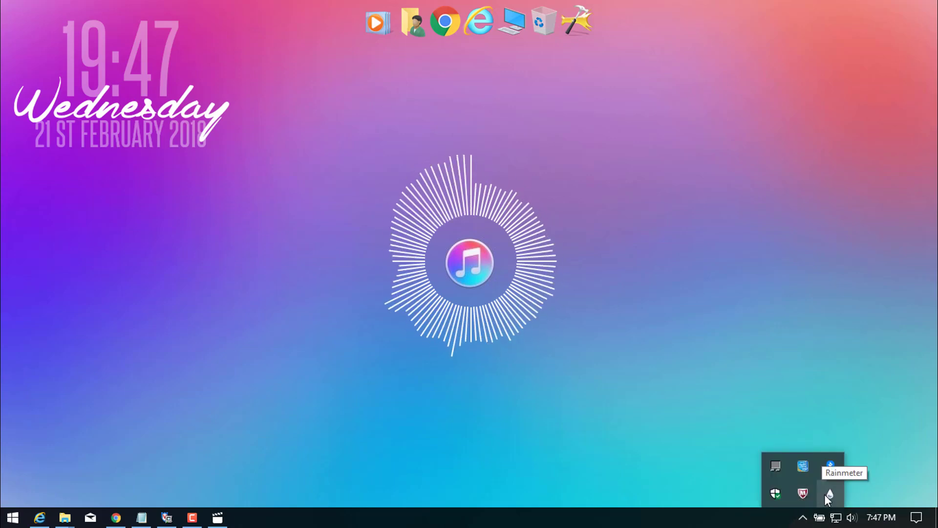
right_click(826, 493)
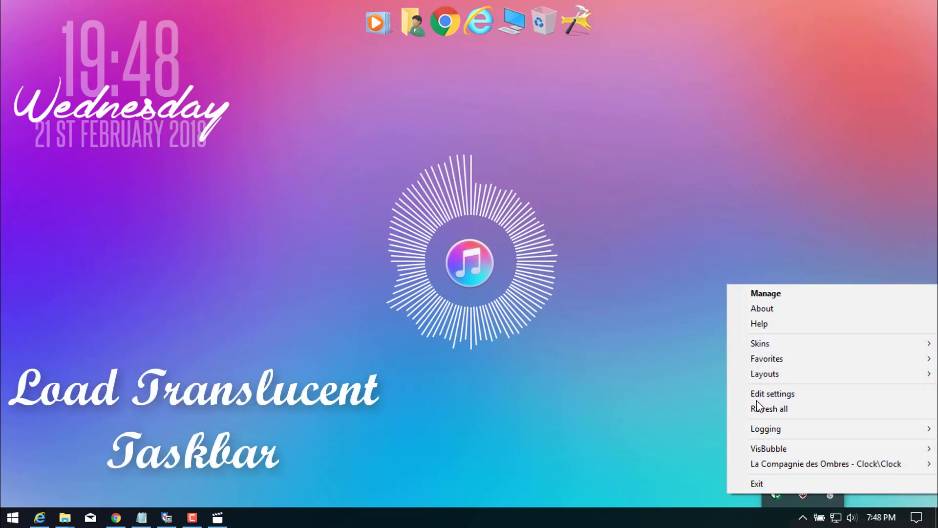
mouse_move(757, 345)
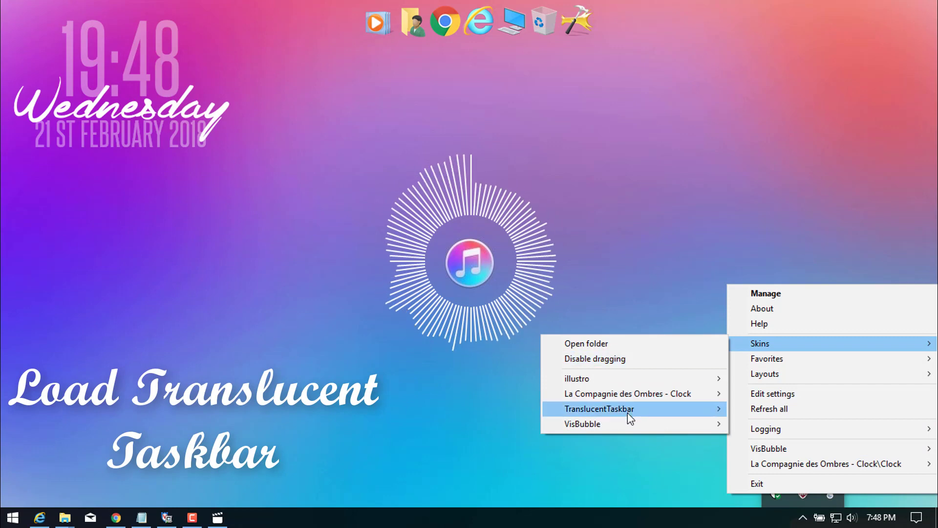
mouse_move(628, 412)
click(759, 410)
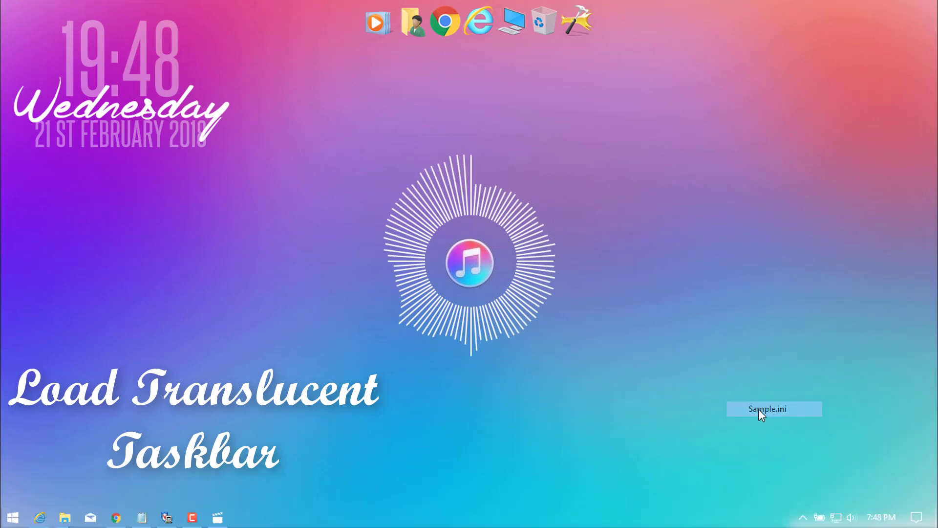